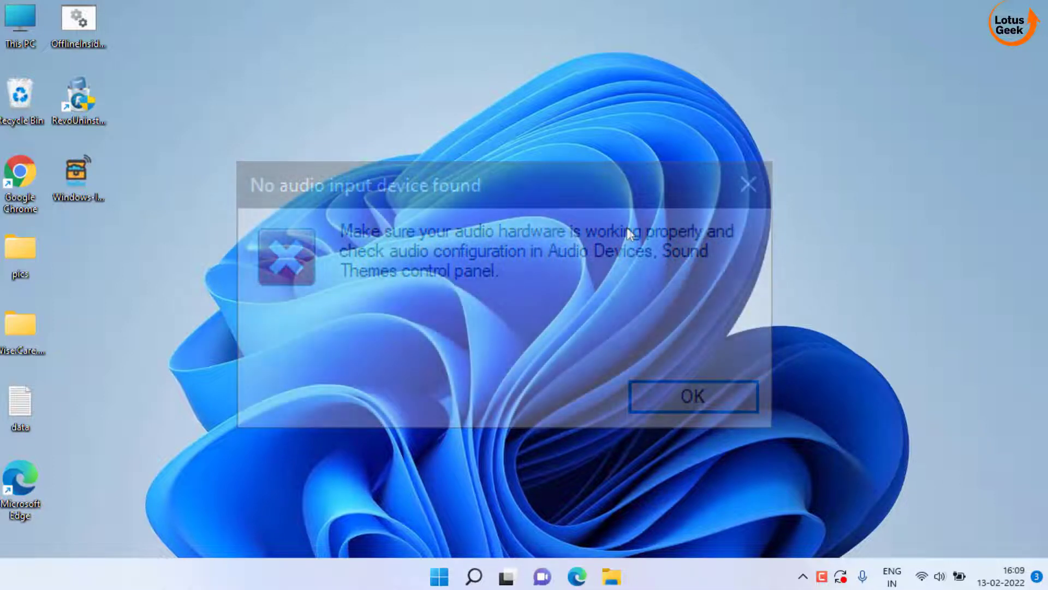
Step: Open Windows Settings on its System page with Win+I
{"action": "key", "text": "super+i"}
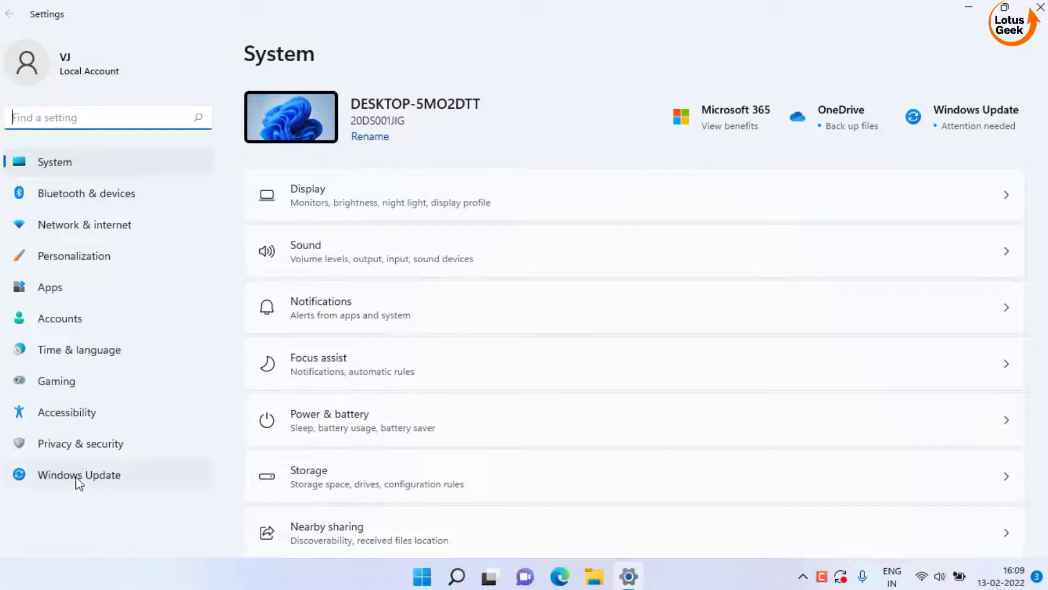
Step: Go to Windows Update > Advanced options > Optional updates and expand Driver updates
{"action": "left_click", "coordinate": [77, 475]}
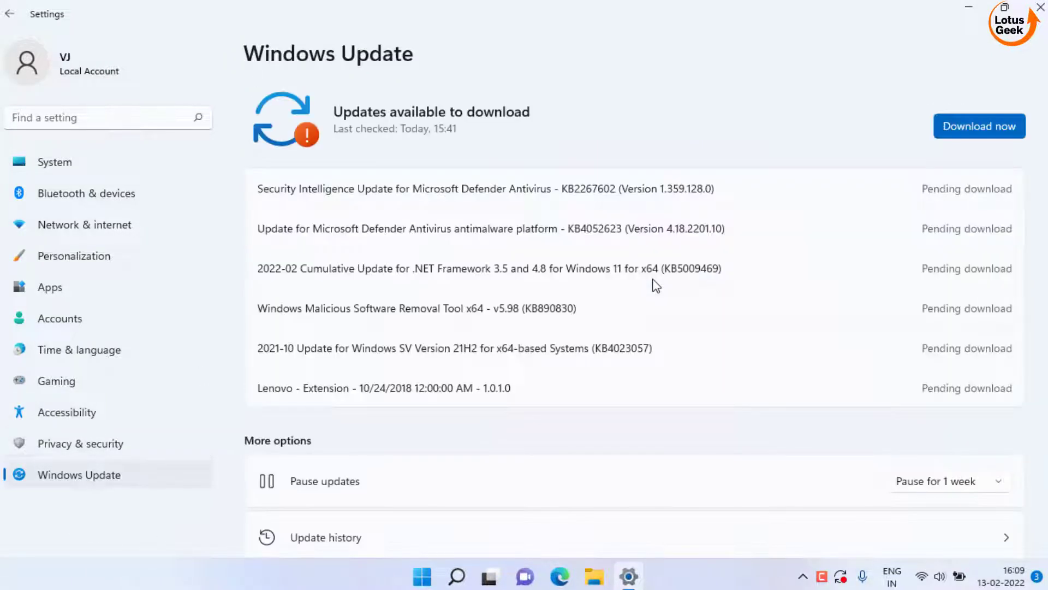
{"action": "scroll", "coordinate": [580, 314], "scroll_direction": "down", "scroll_amount": 4}
{"action": "scroll", "coordinate": [579, 314], "scroll_direction": "down", "scroll_amount": 1}
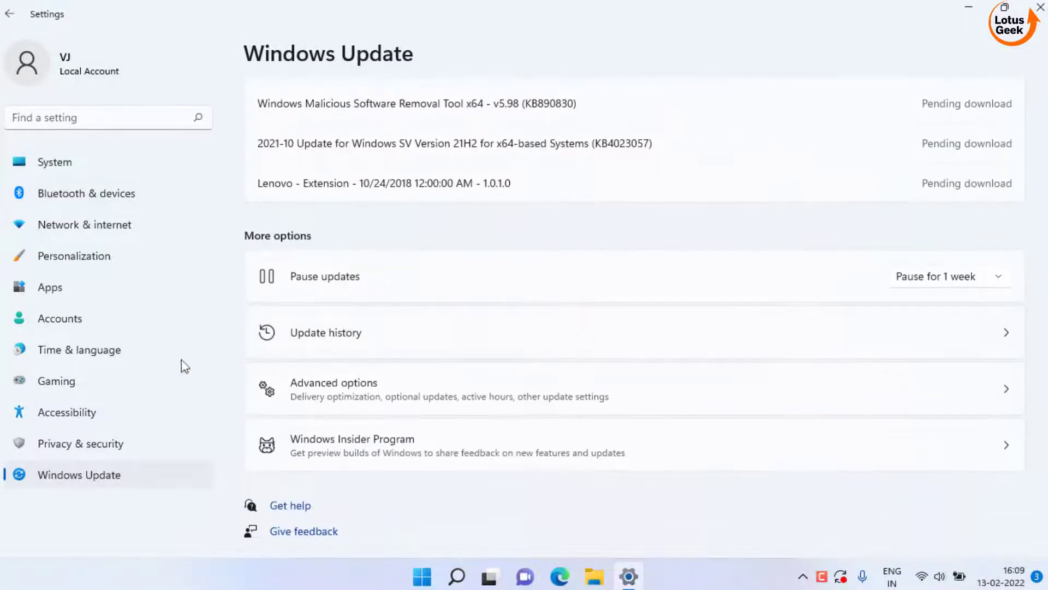
{"action": "left_click", "coordinate": [420, 395]}
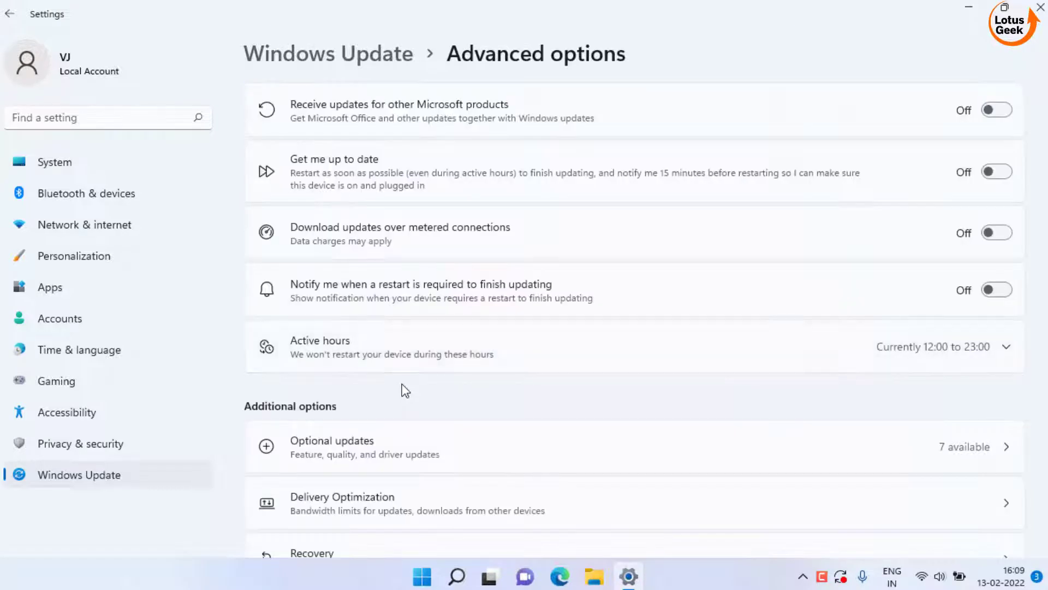
{"action": "left_click", "coordinate": [506, 458]}
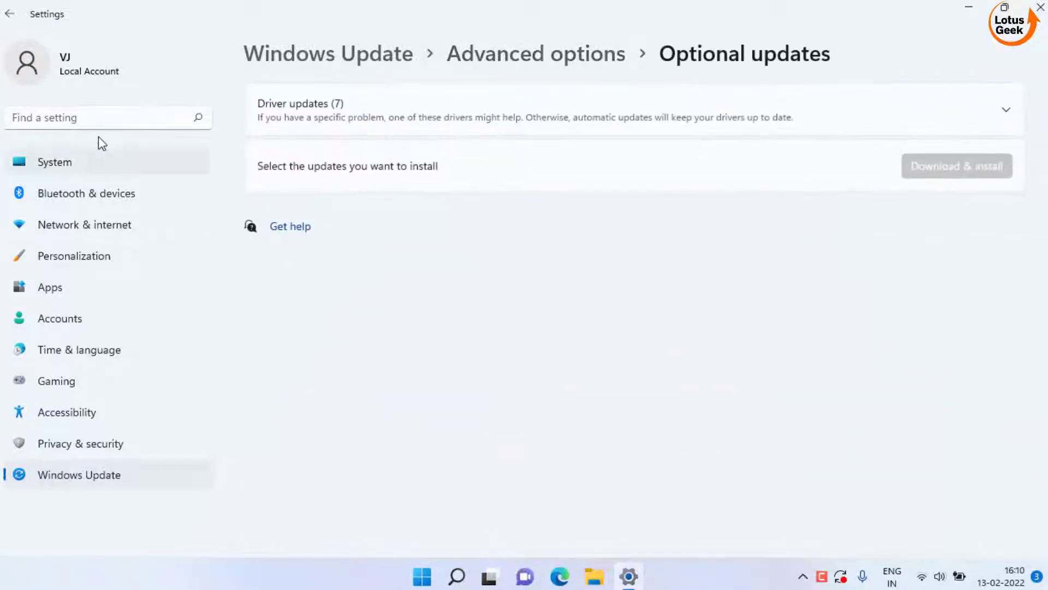
{"action": "left_click", "coordinate": [414, 116]}
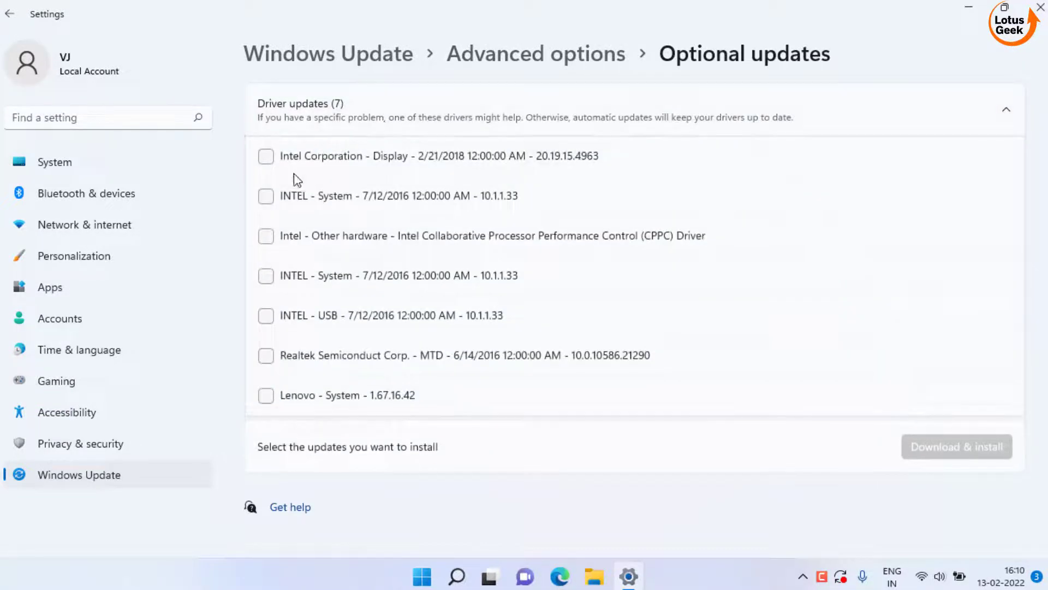
Step: Tick all seven driver updates: Intel Display, Other hardware, System, USB, Realtek and Lenovo
{"action": "left_click", "coordinate": [266, 156]}
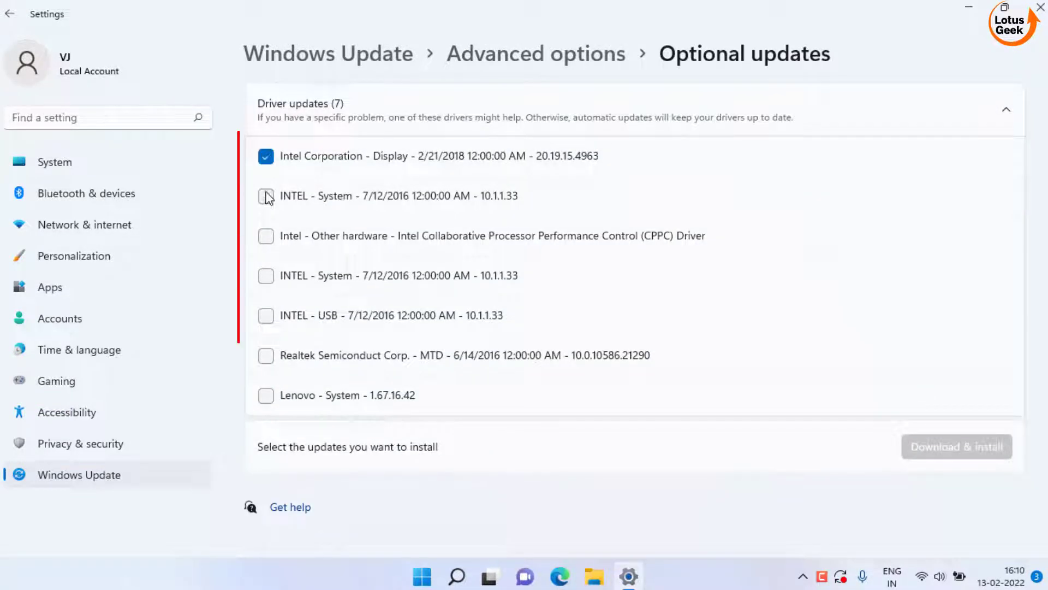
{"action": "left_click", "coordinate": [266, 236]}
{"action": "left_click", "coordinate": [265, 275]}
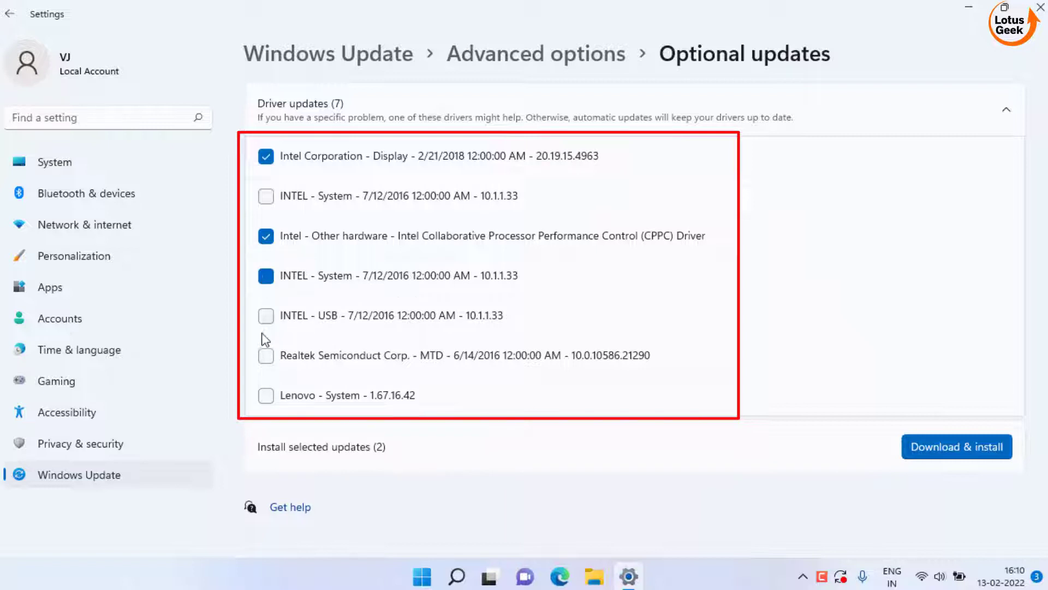
{"action": "left_click", "coordinate": [266, 316]}
{"action": "left_click", "coordinate": [265, 355]}
{"action": "left_click", "coordinate": [267, 197]}
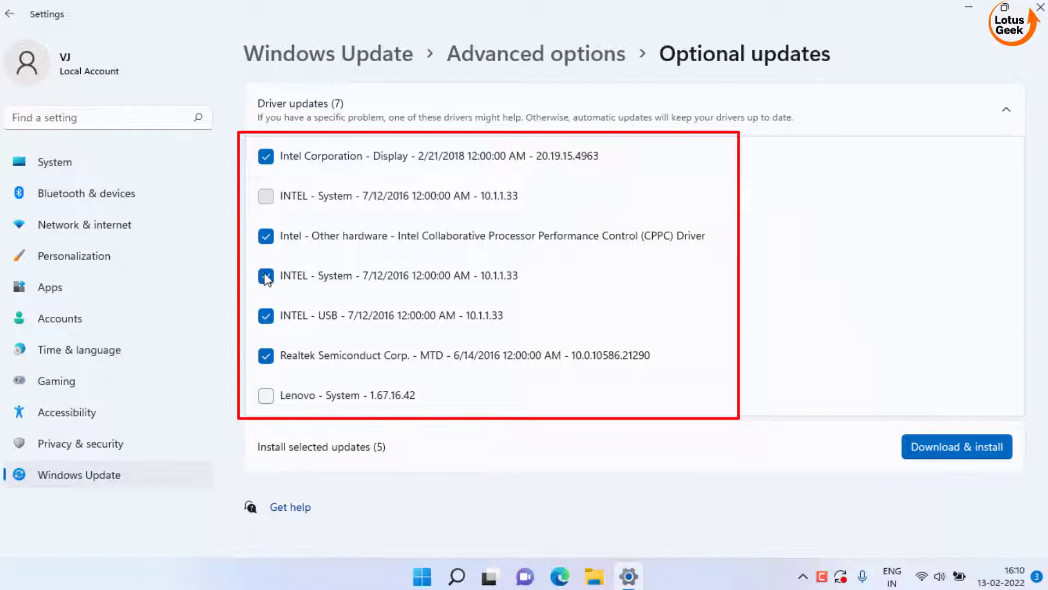
{"action": "left_click", "coordinate": [266, 395]}
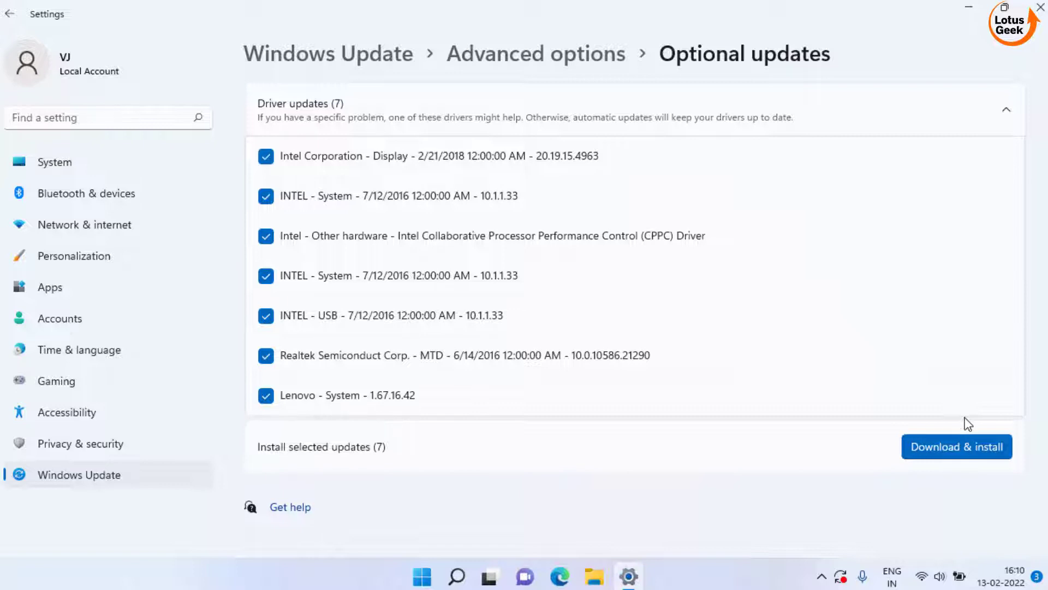
Step: Browse System > Troubleshoot > Other troubleshooters past Recording Audio, then close Settings
{"action": "left_click", "coordinate": [67, 166]}
{"action": "scroll", "coordinate": [503, 353], "scroll_direction": "down", "scroll_amount": 2}
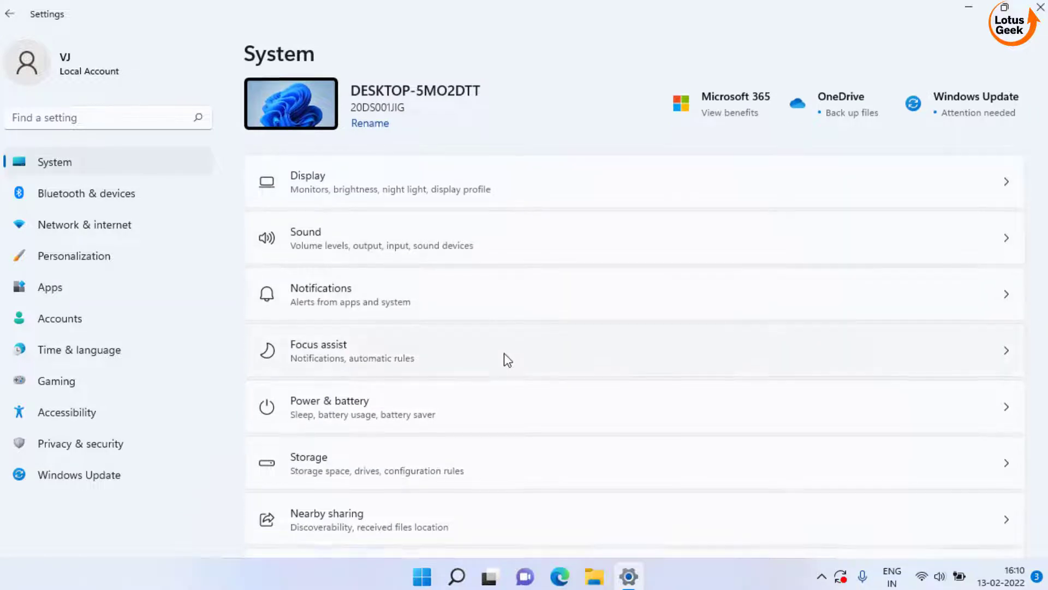
{"action": "scroll", "coordinate": [491, 346], "scroll_direction": "down", "scroll_amount": 5}
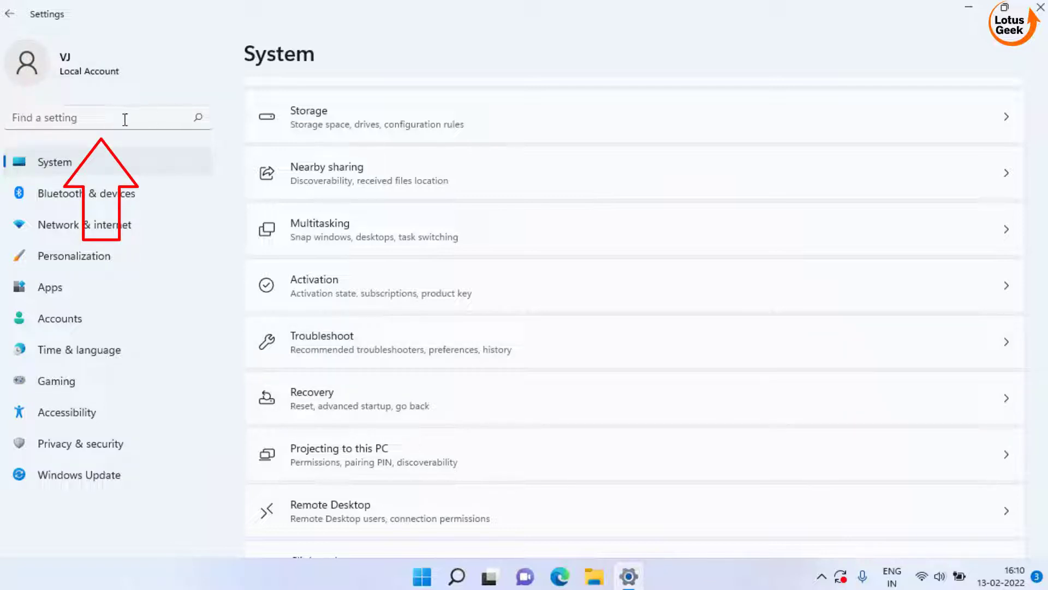
{"action": "left_click", "coordinate": [414, 354]}
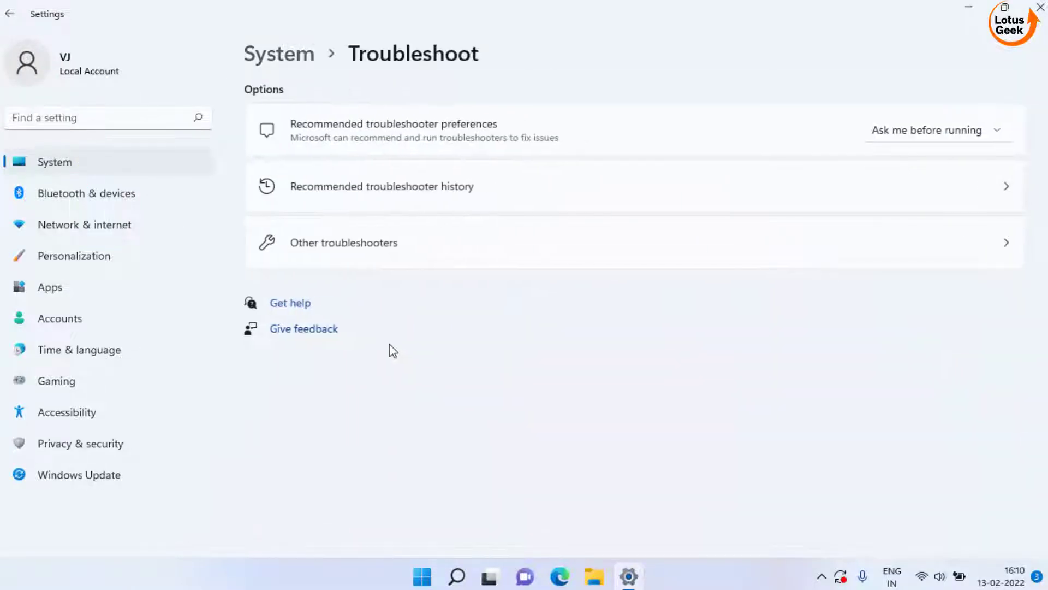
{"action": "left_click", "coordinate": [442, 251]}
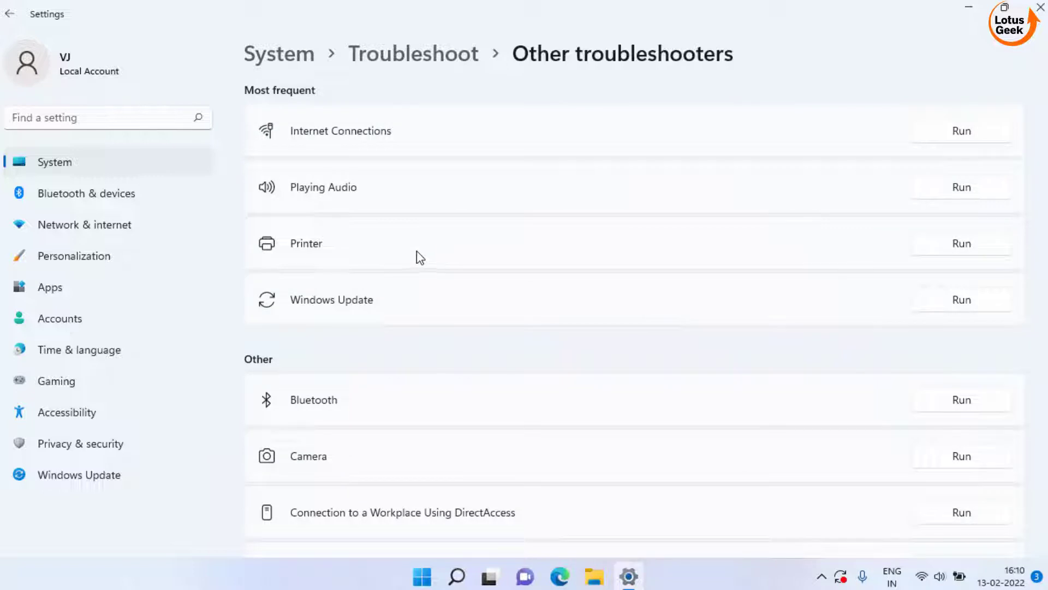
{"action": "scroll", "coordinate": [407, 227], "scroll_direction": "down", "scroll_amount": 6}
{"action": "scroll", "coordinate": [408, 225], "scroll_direction": "down", "scroll_amount": 3}
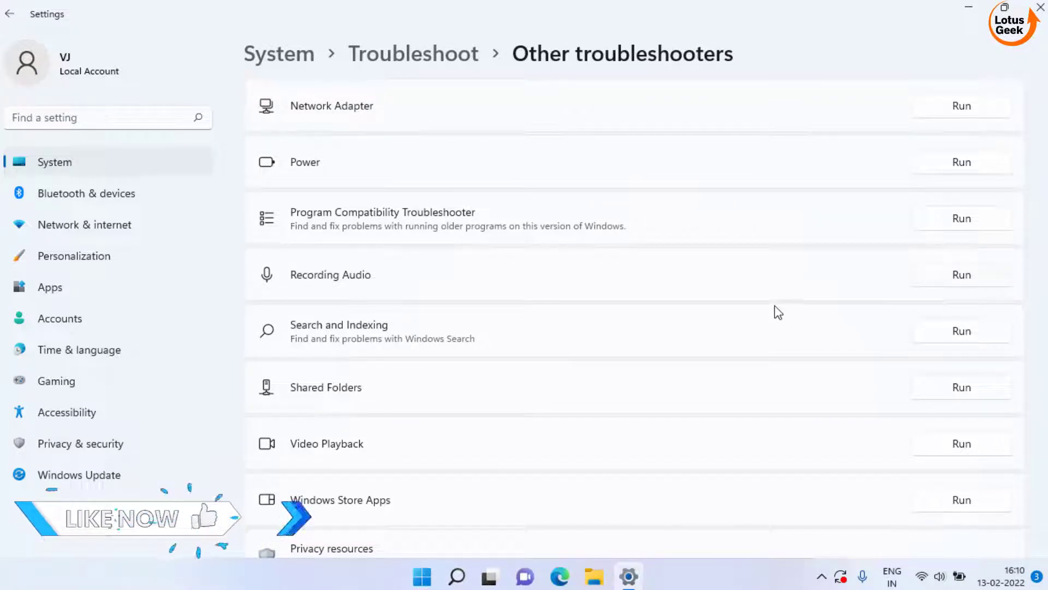
{"action": "left_click", "coordinate": [1036, 8]}
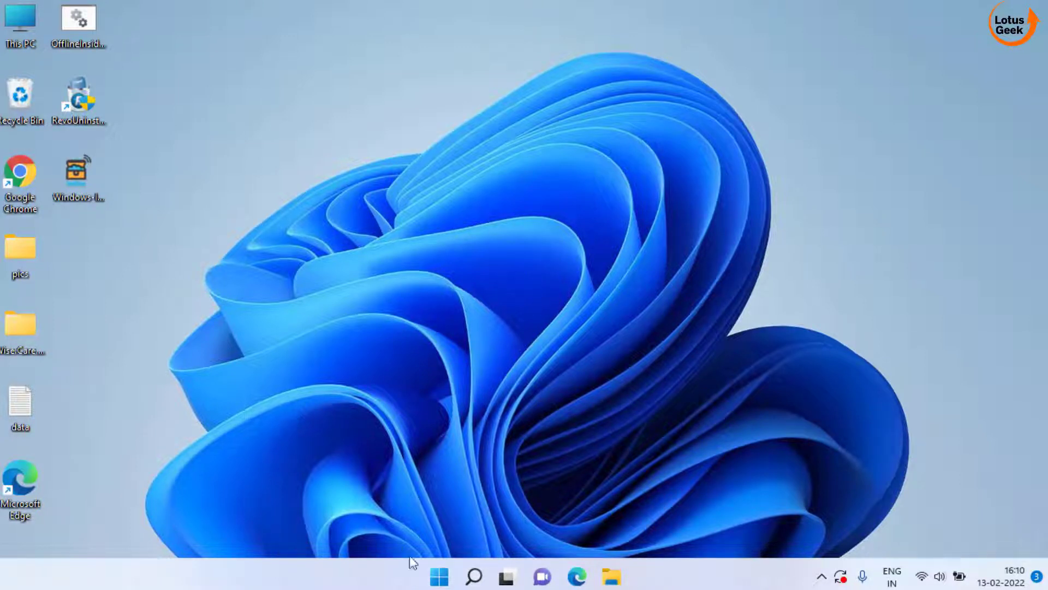
Step: Open Device Manager from the Win+X menu and expand Audio inputs and outputs
{"action": "right_click", "coordinate": [439, 576]}
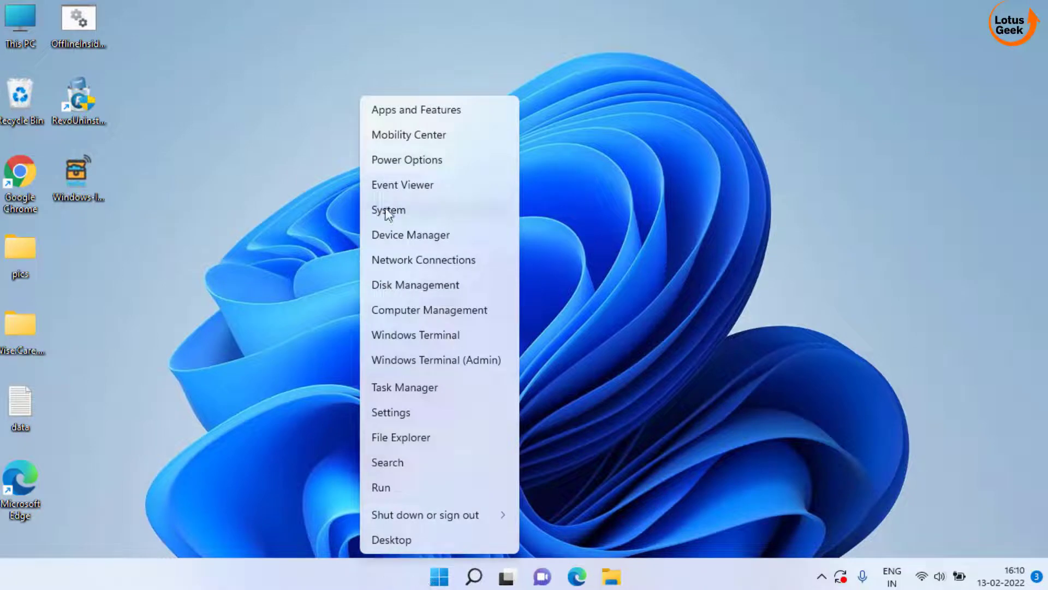
{"action": "left_click", "coordinate": [418, 239]}
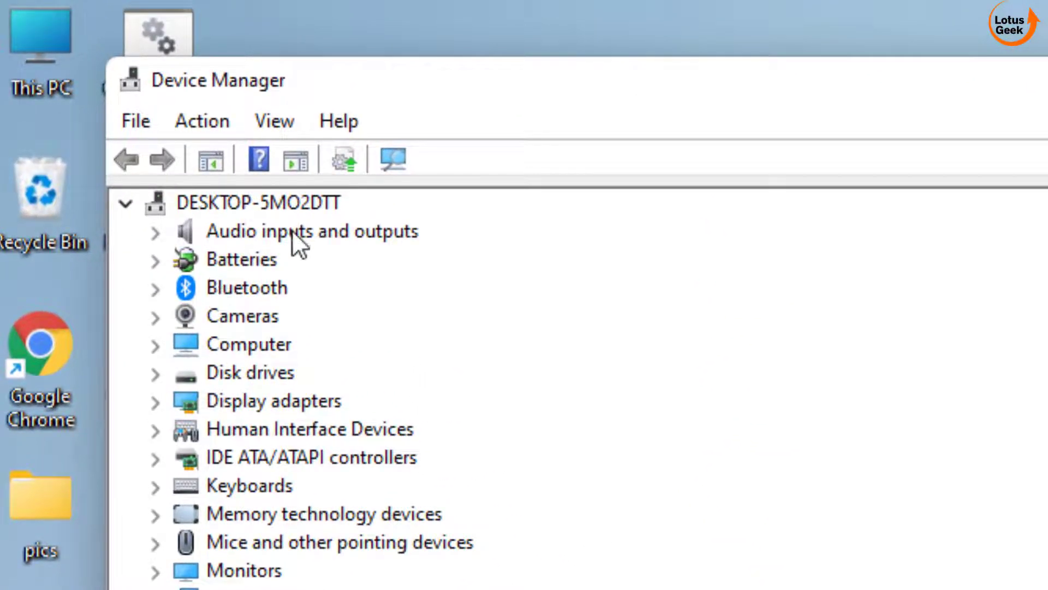
{"action": "left_click", "coordinate": [292, 229]}
{"action": "left_click", "coordinate": [154, 233]}
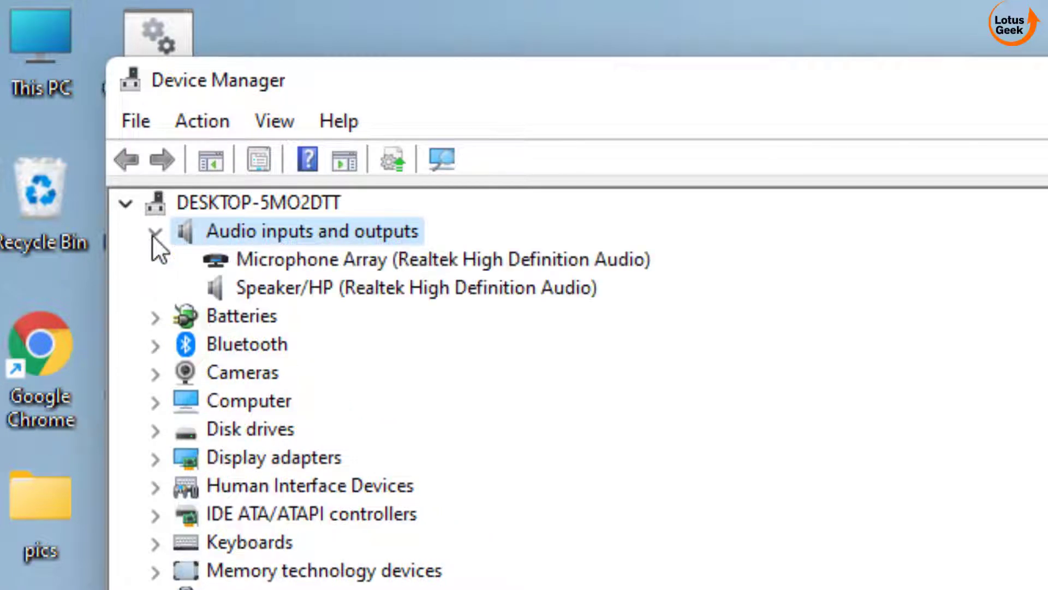
{"action": "left_click", "coordinate": [428, 247]}
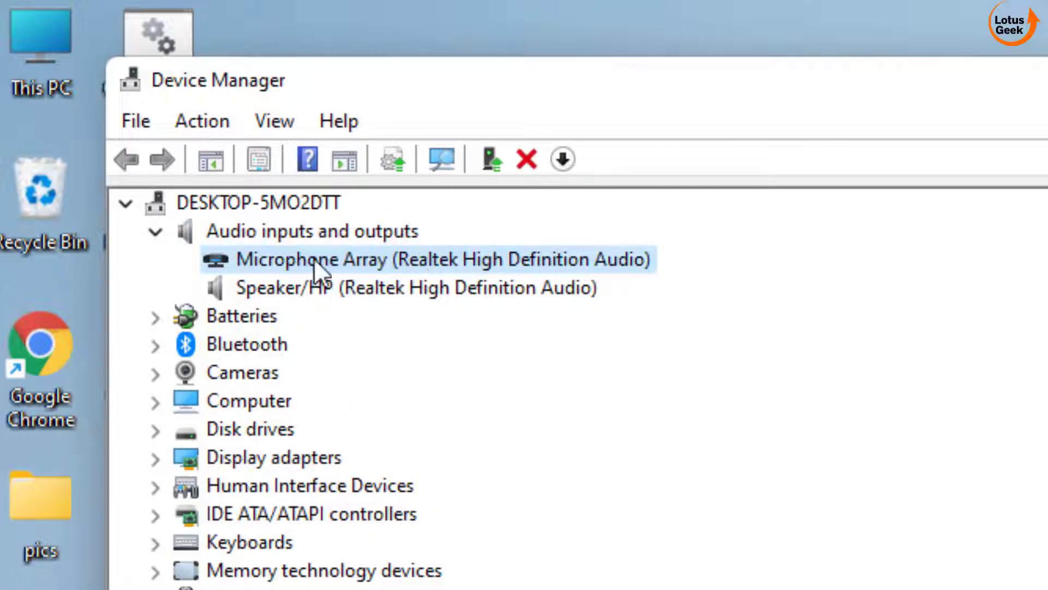
Step: Update the Microphone Array driver to Audio Endpoint, picked from drivers on this computer
{"action": "right_click", "coordinate": [564, 261]}
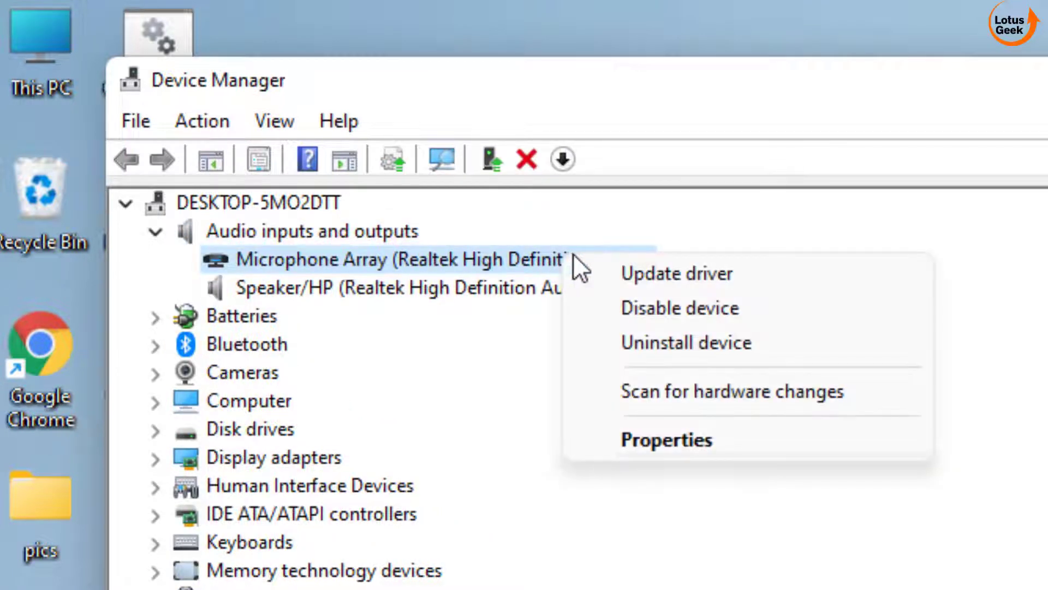
{"action": "left_click", "coordinate": [677, 273]}
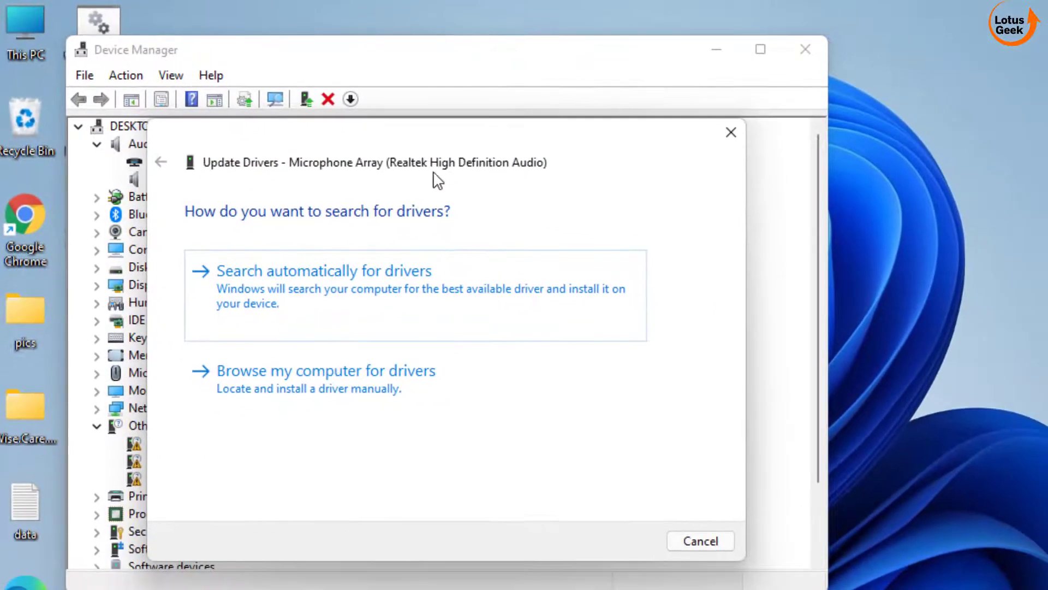
{"action": "left_click", "coordinate": [340, 384]}
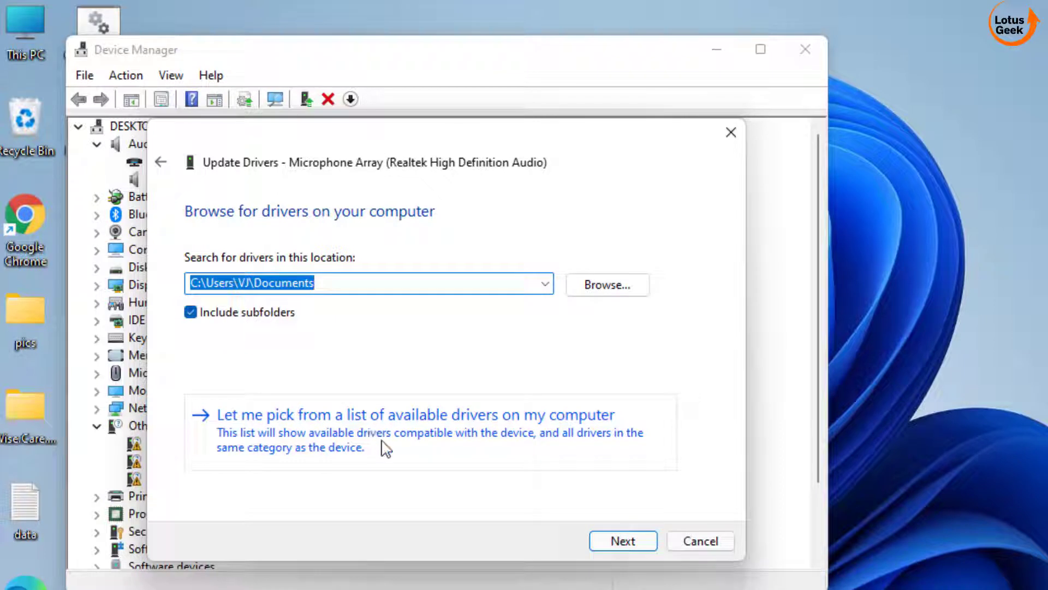
{"action": "left_click", "coordinate": [419, 435]}
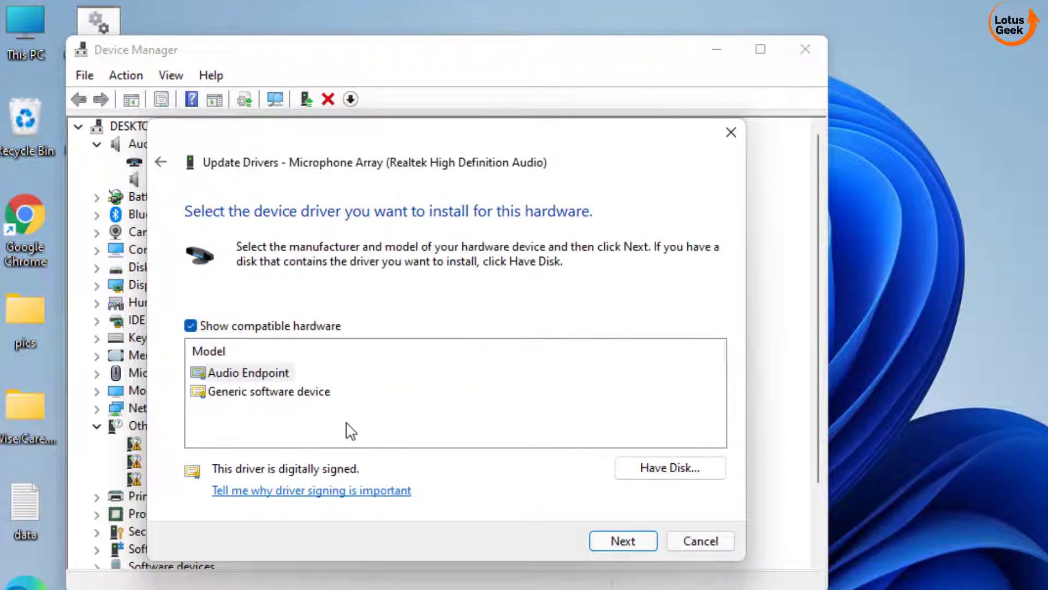
{"action": "left_click", "coordinate": [249, 376]}
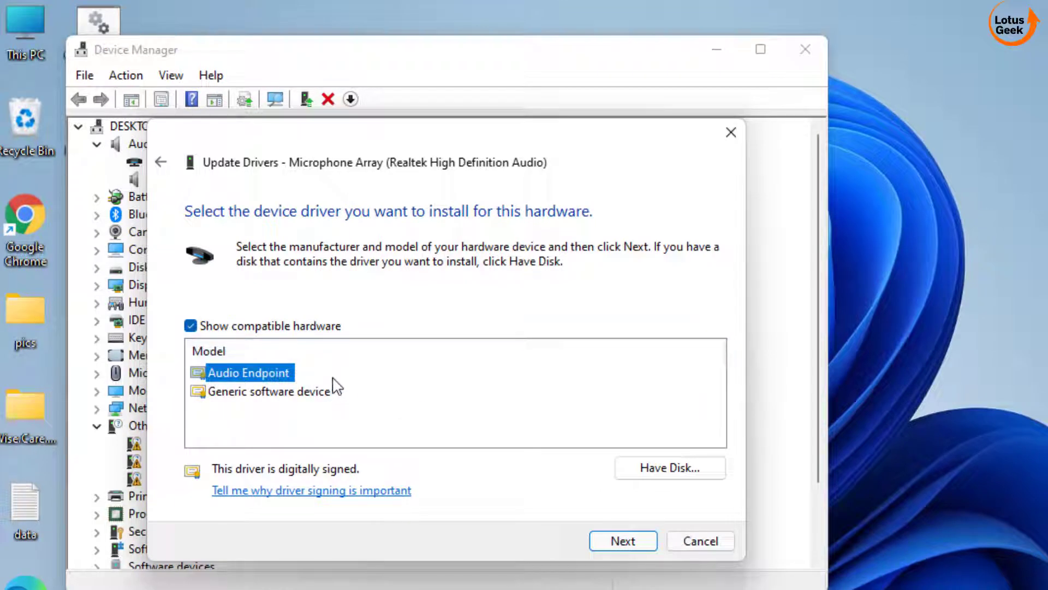
{"action": "left_click", "coordinate": [621, 542]}
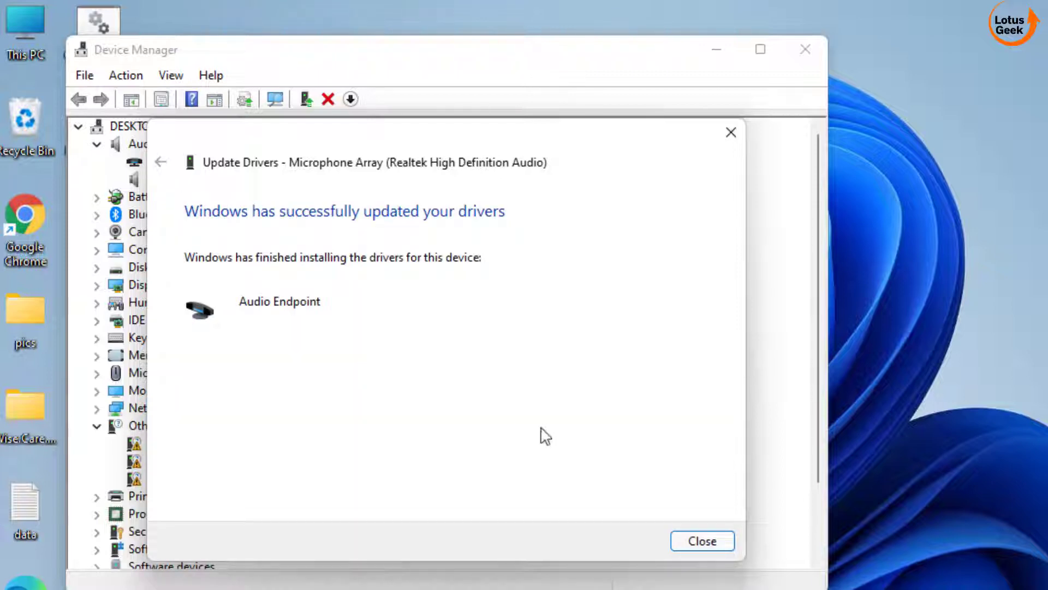
{"action": "left_click", "coordinate": [687, 541]}
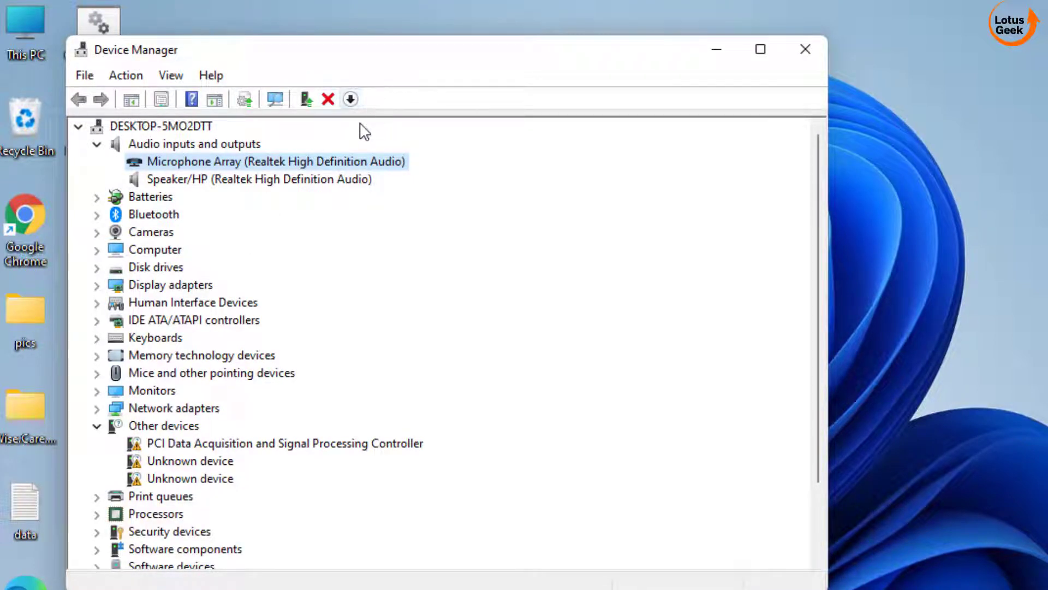
{"action": "right_click", "coordinate": [346, 161]}
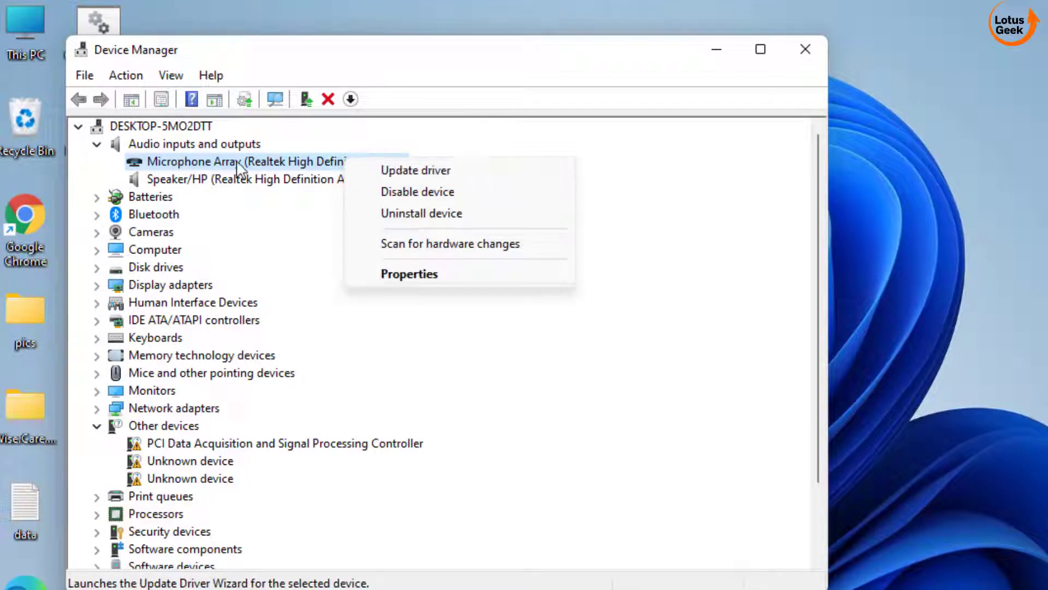
{"action": "left_click", "coordinate": [433, 276]}
{"action": "left_click", "coordinate": [337, 141]}
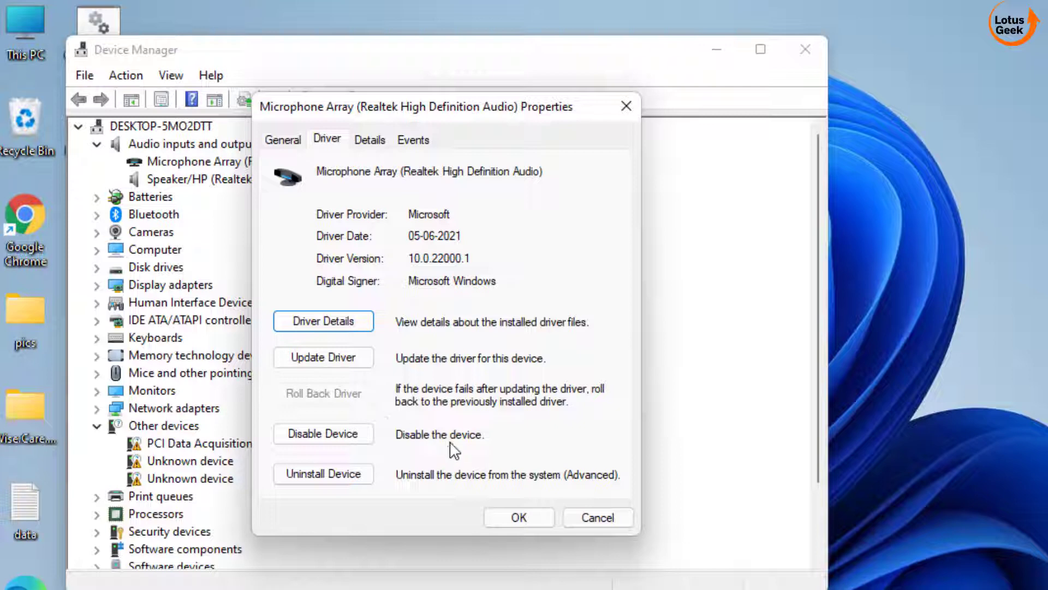
{"action": "left_click", "coordinate": [595, 518]}
{"action": "scroll", "coordinate": [343, 384], "scroll_direction": "down", "scroll_amount": 2}
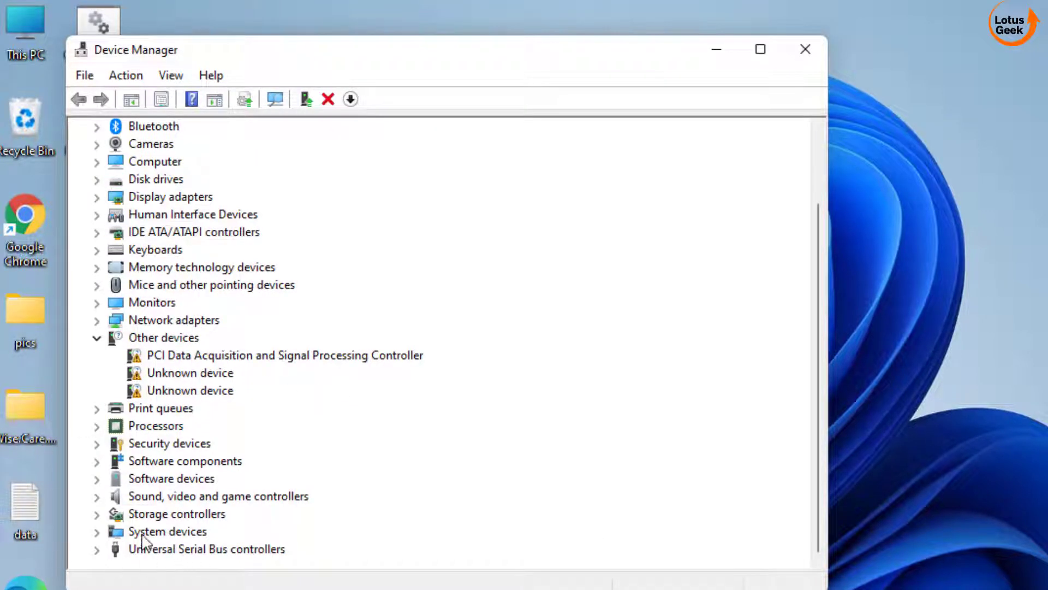
Step: Expand System devices and open the High Definition Audio Controller's Driver tab
{"action": "left_click", "coordinate": [169, 532]}
{"action": "left_click", "coordinate": [98, 533]}
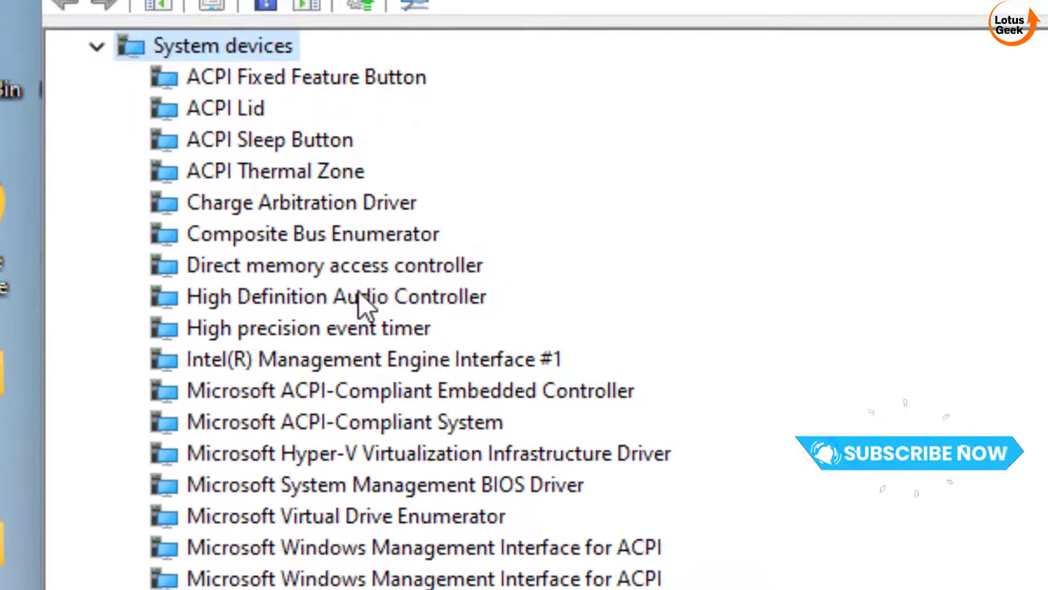
{"action": "left_click", "coordinate": [366, 295]}
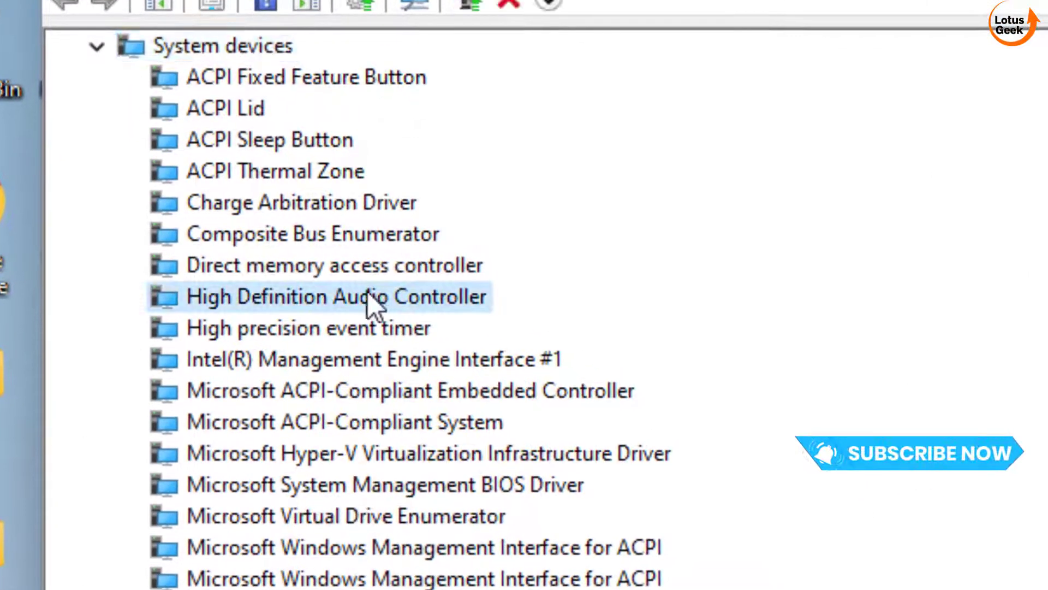
{"action": "double_click", "coordinate": [402, 292]}
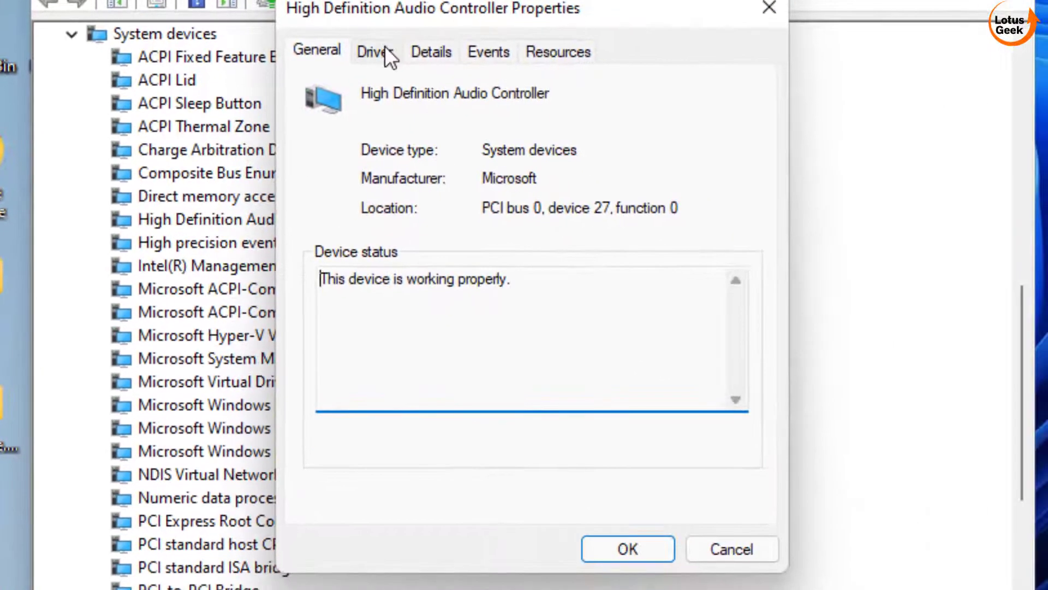
{"action": "left_click", "coordinate": [377, 51]}
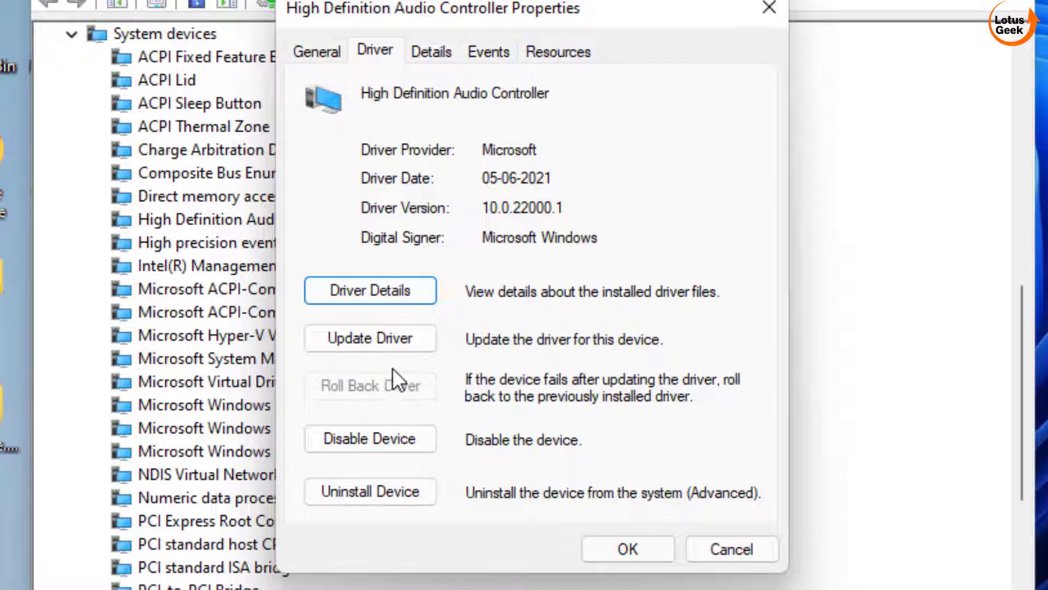
Step: Reinstall the High Definition Audio Controller driver, picked from drivers on this computer
{"action": "left_click", "coordinate": [349, 343]}
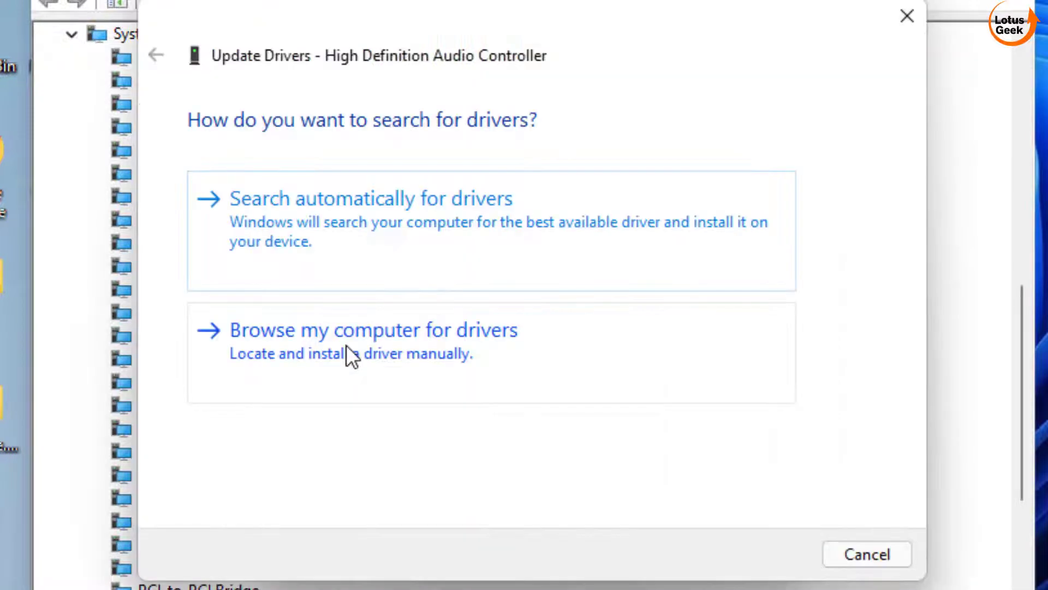
{"action": "left_click", "coordinate": [439, 352]}
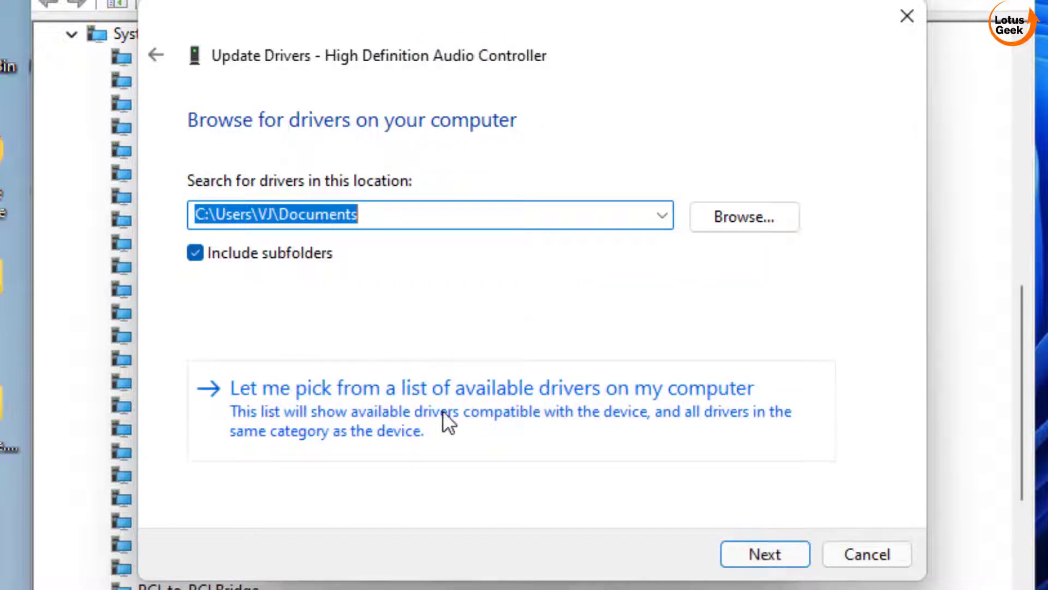
{"action": "left_click", "coordinate": [419, 415]}
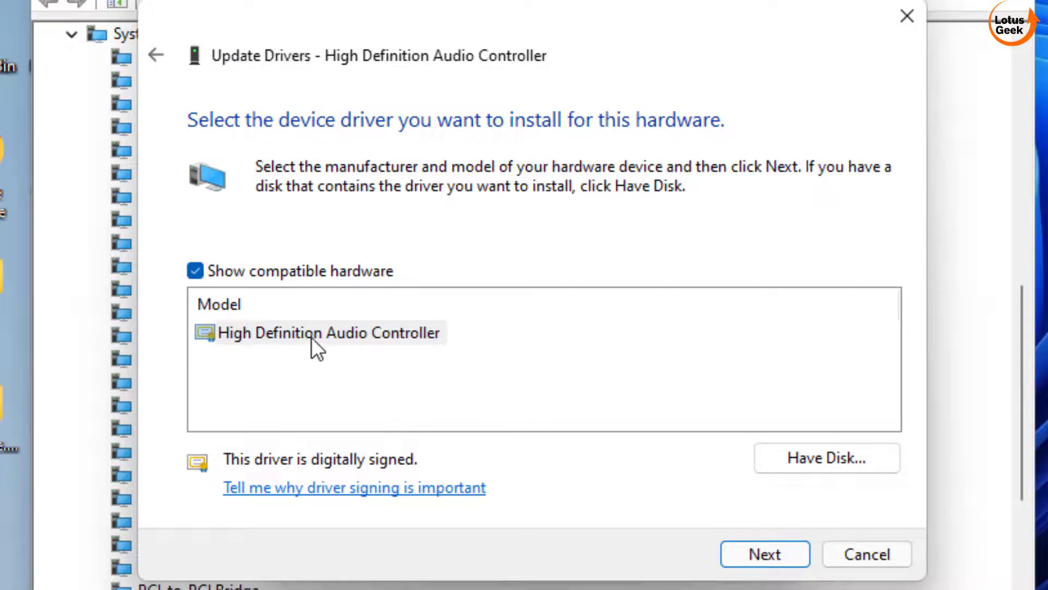
{"action": "left_click", "coordinate": [289, 336]}
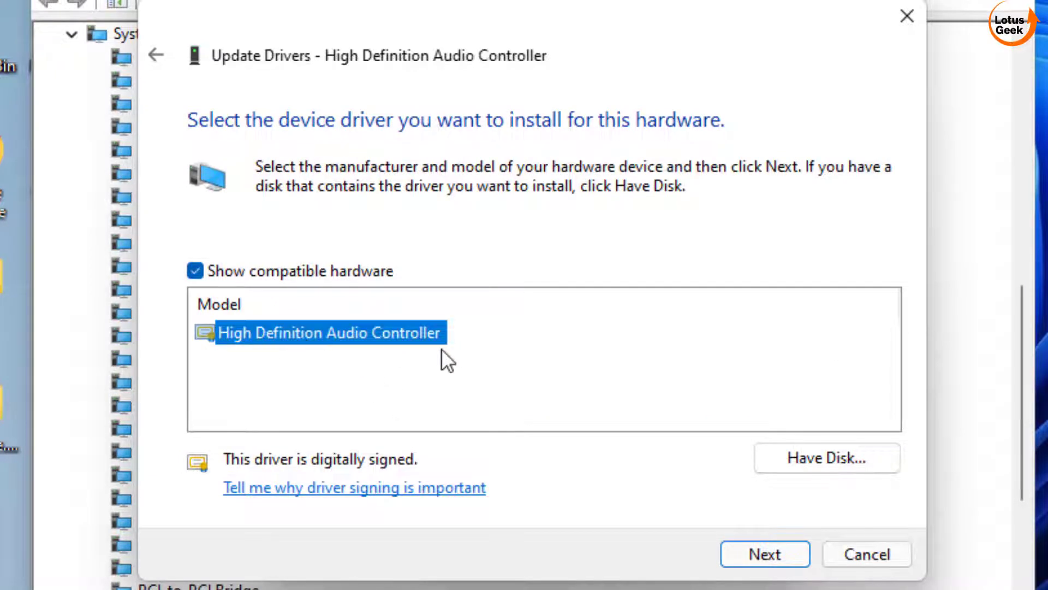
{"action": "left_click", "coordinate": [751, 555]}
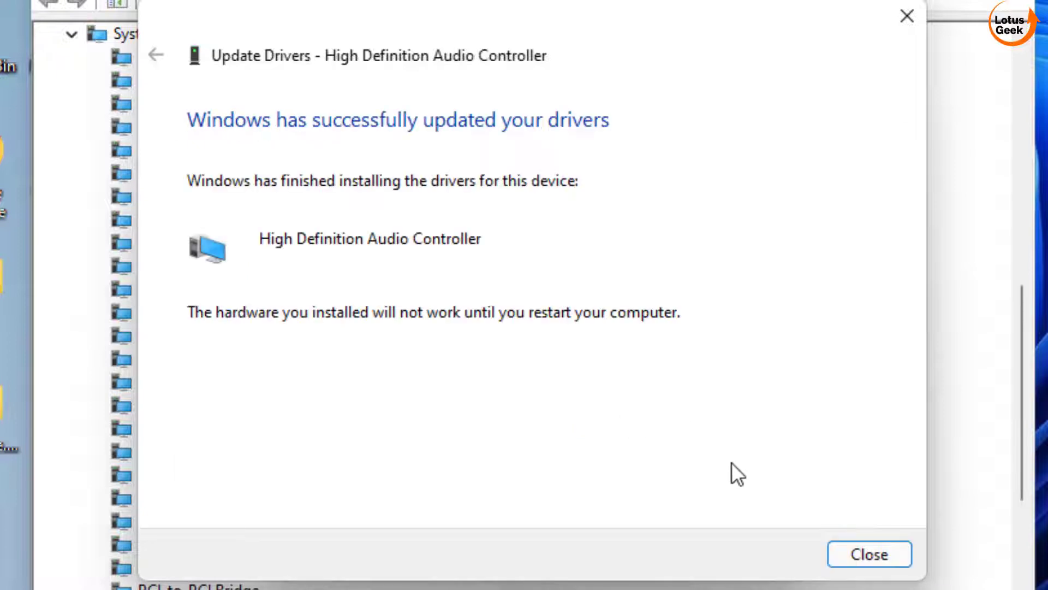
{"action": "left_click", "coordinate": [869, 554]}
Step: Close the controller properties, decline the restart, close Device Manager, and search for 'run'
{"action": "left_click", "coordinate": [626, 548]}
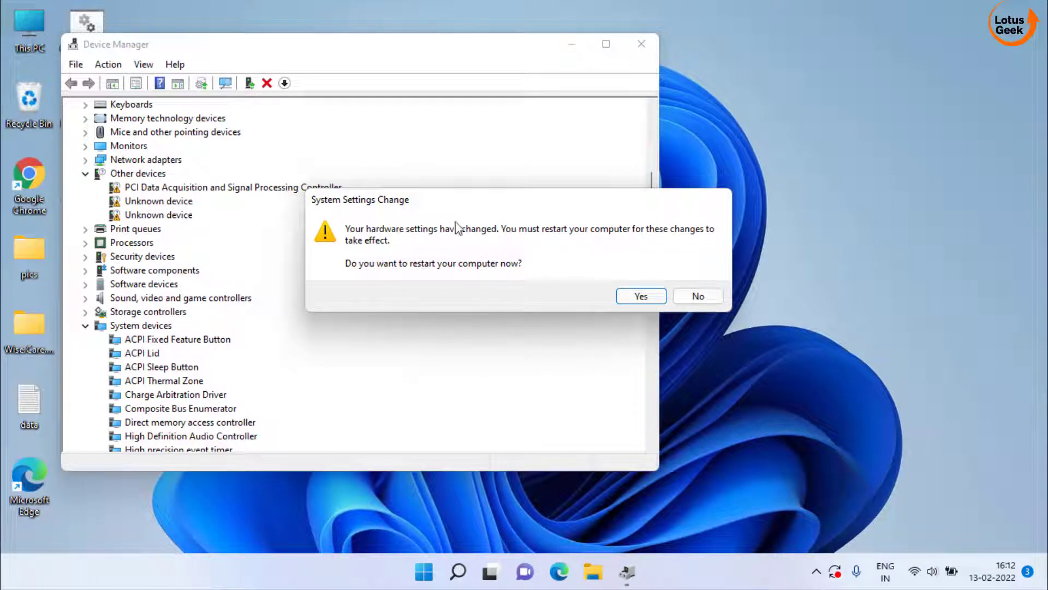
{"action": "left_click", "coordinate": [699, 295]}
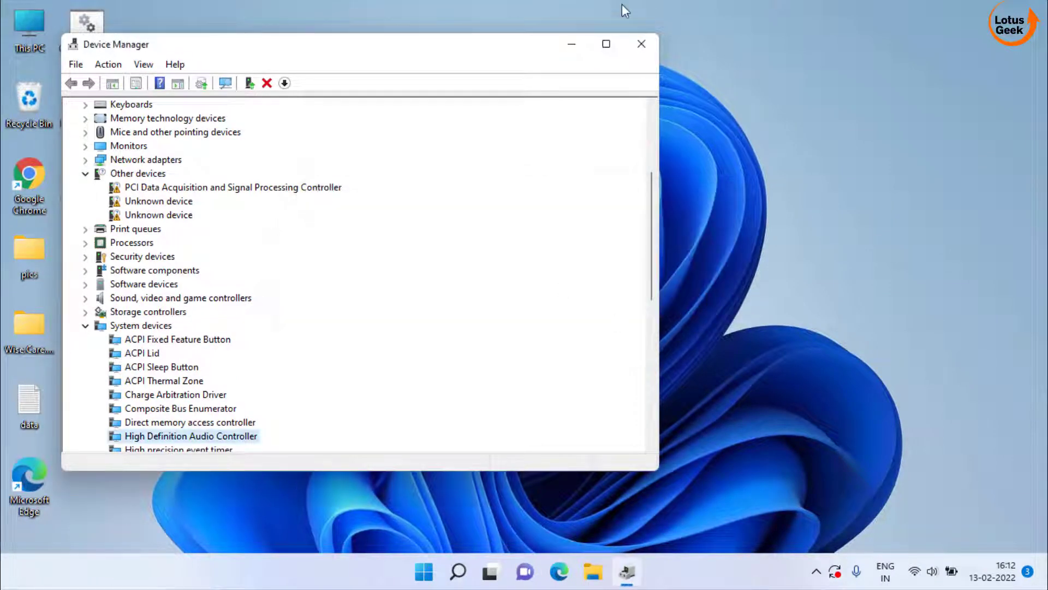
{"action": "left_click", "coordinate": [642, 44]}
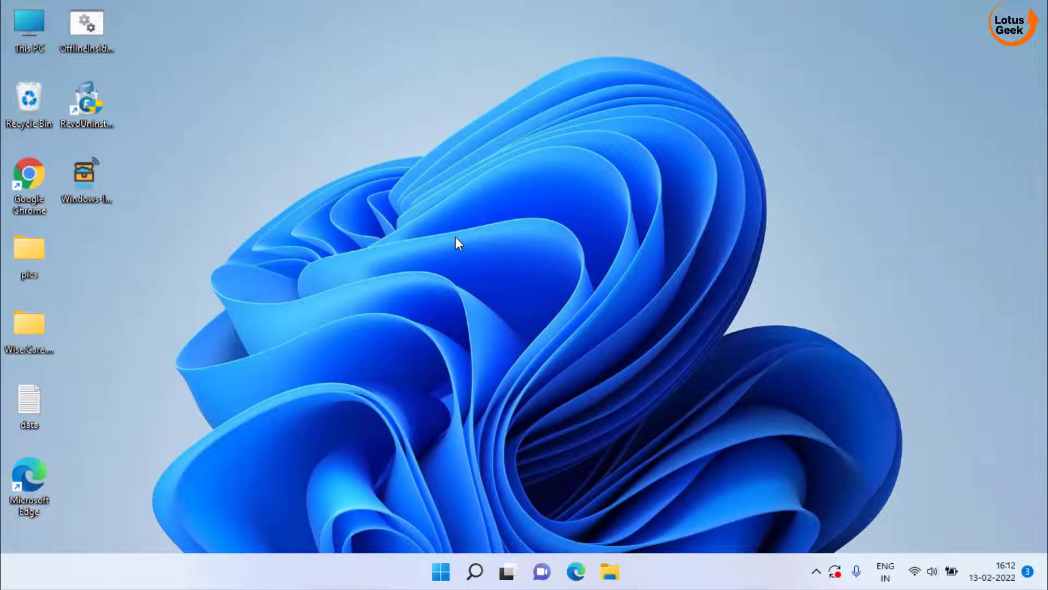
{"action": "left_click", "coordinate": [438, 574]}
{"action": "type", "text": "ru"}
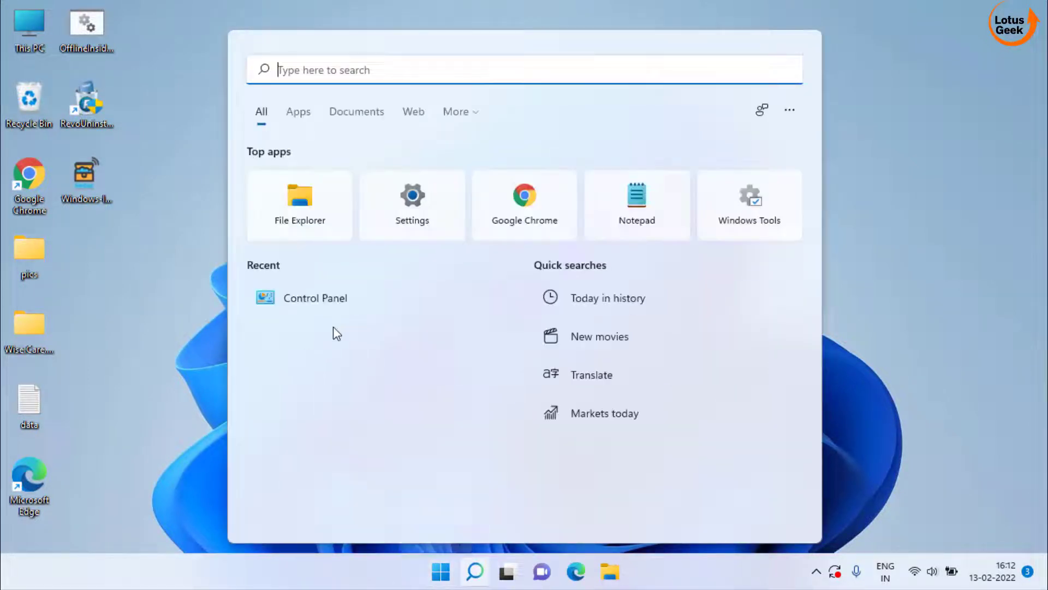
{"action": "type", "text": "n"}
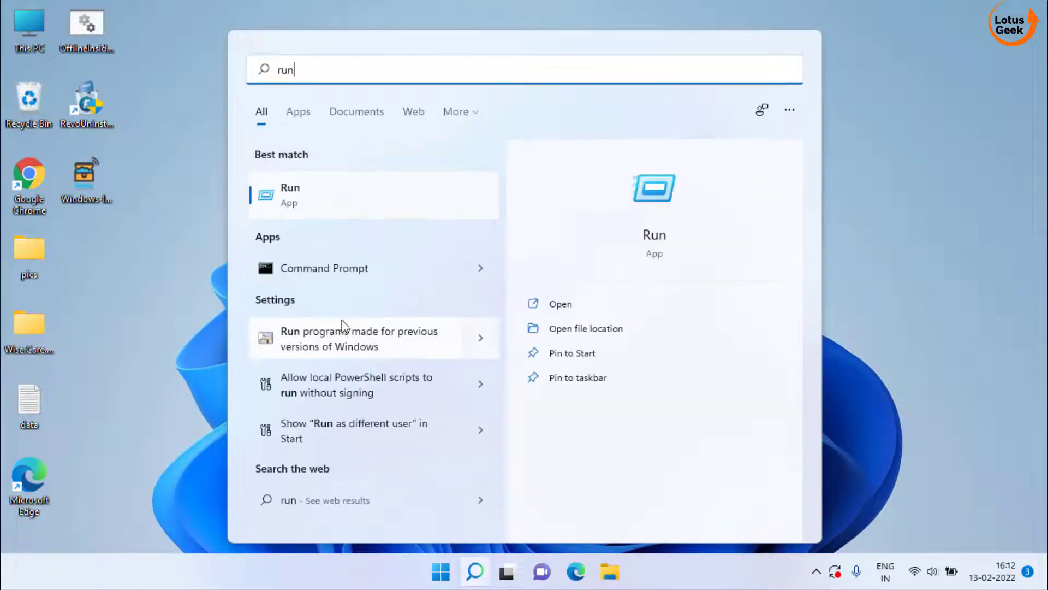
Step: Launch services.msc from the Run box to open Services
{"action": "left_click", "coordinate": [681, 185]}
{"action": "type", "text": "se"}
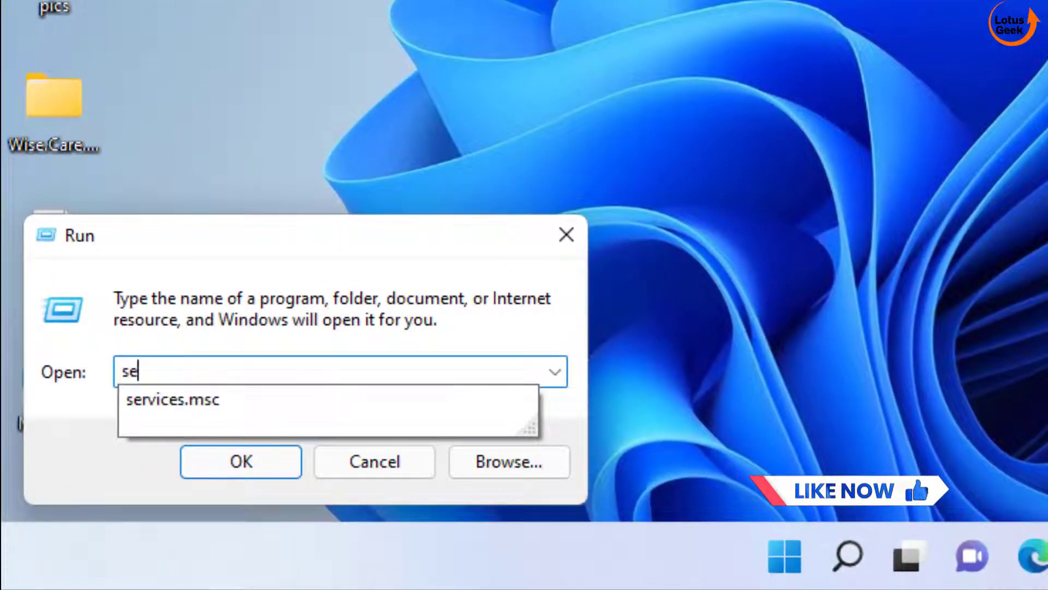
{"action": "key", "text": "Down"}
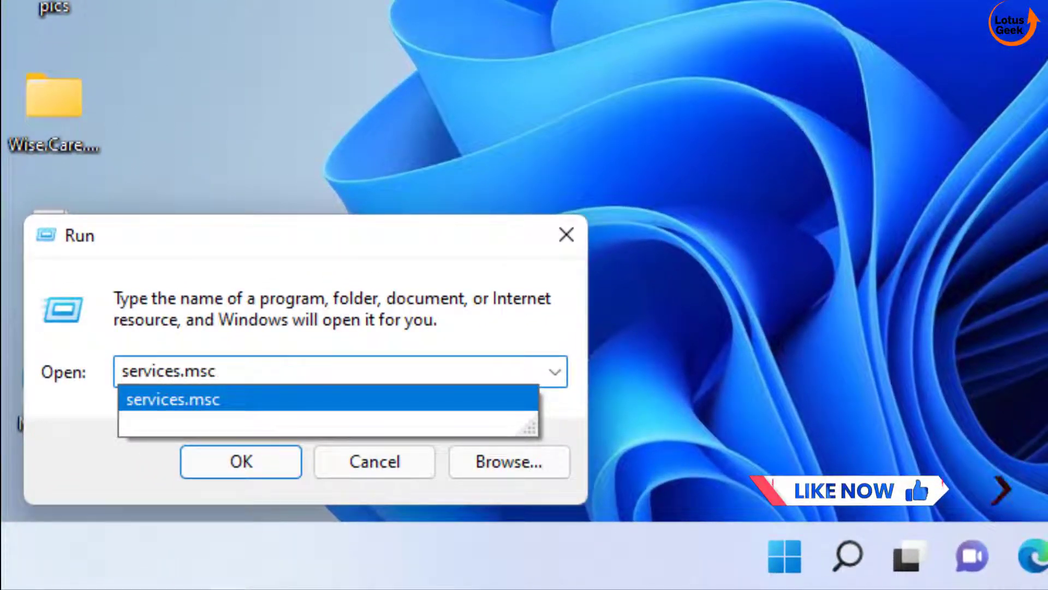
{"action": "key", "text": "Return"}
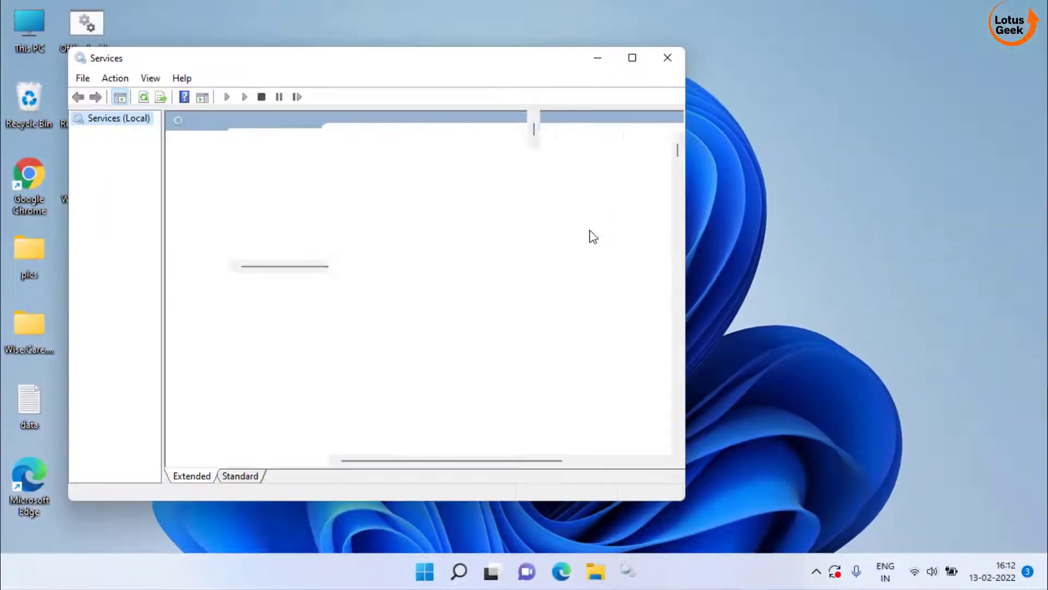
Step: Set Realtek Audio Service startup type to Automatic, apply it, and close Services
{"action": "left_click", "coordinate": [412, 347]}
{"action": "key", "text": "r"}
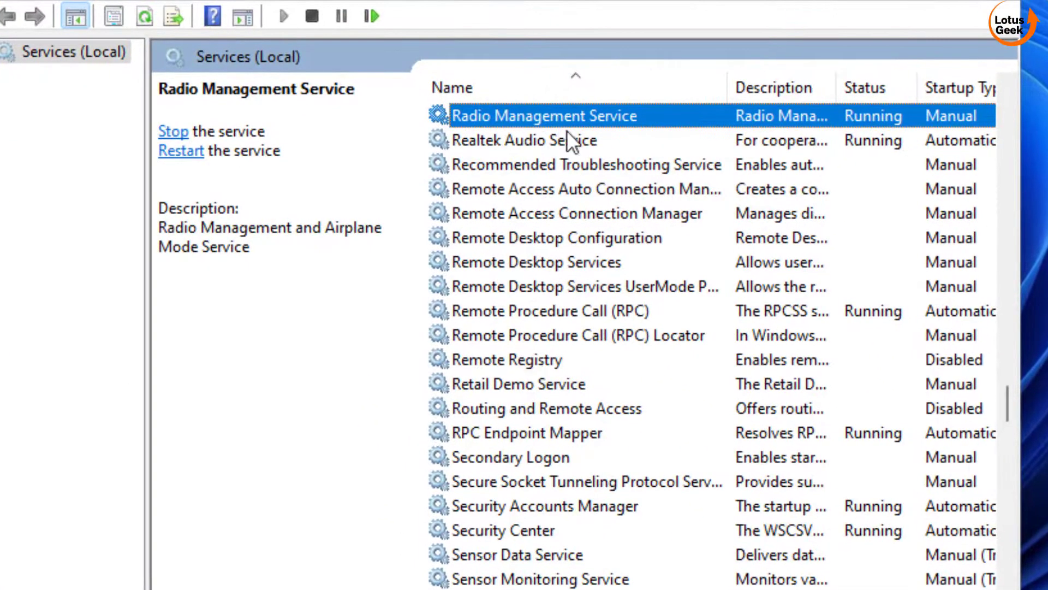
{"action": "left_click", "coordinate": [567, 140]}
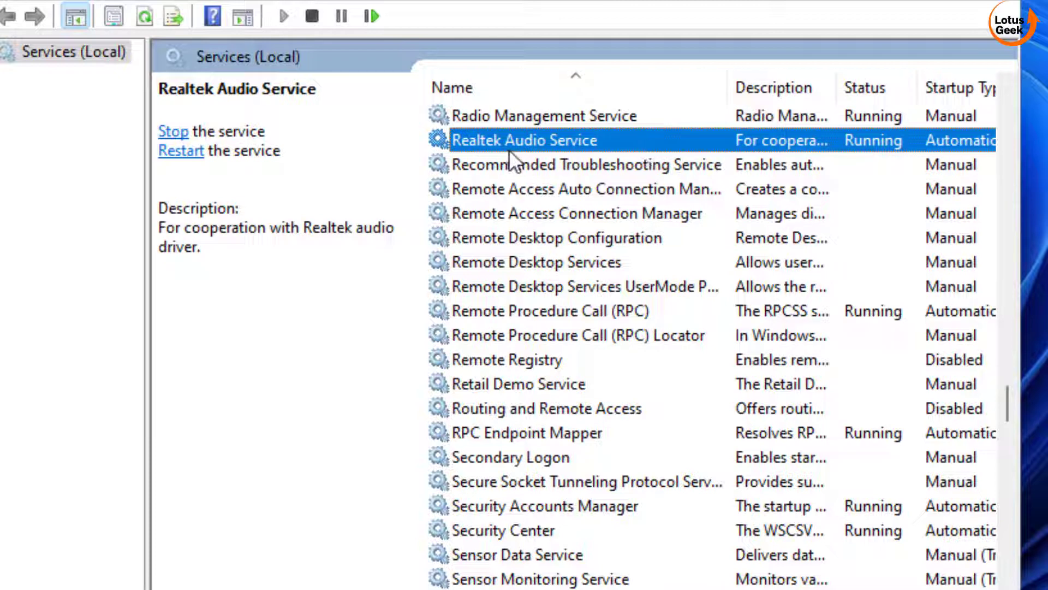
{"action": "double_click", "coordinate": [479, 140]}
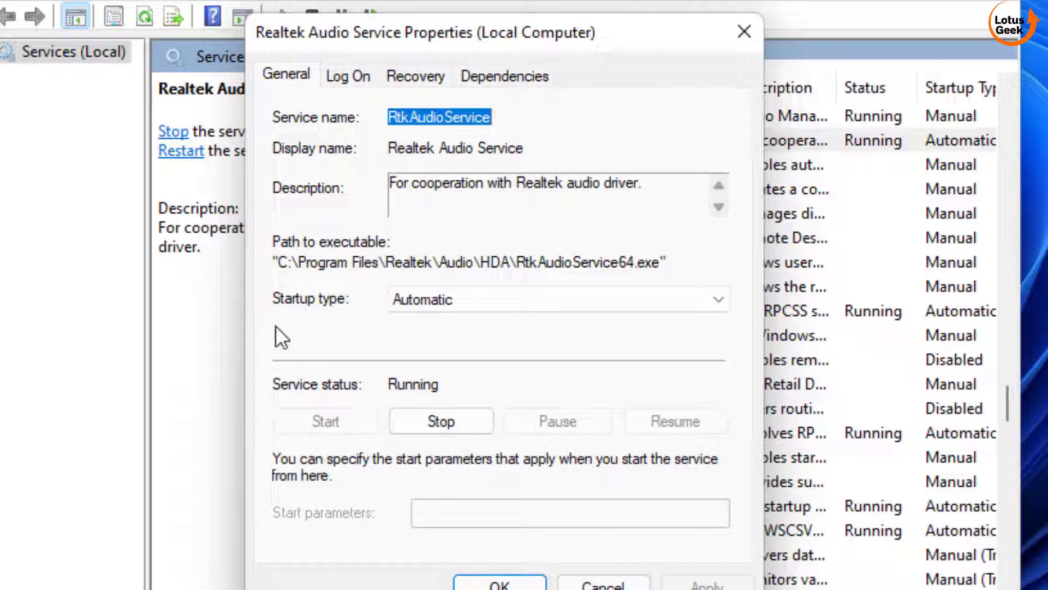
{"action": "left_click", "coordinate": [454, 305]}
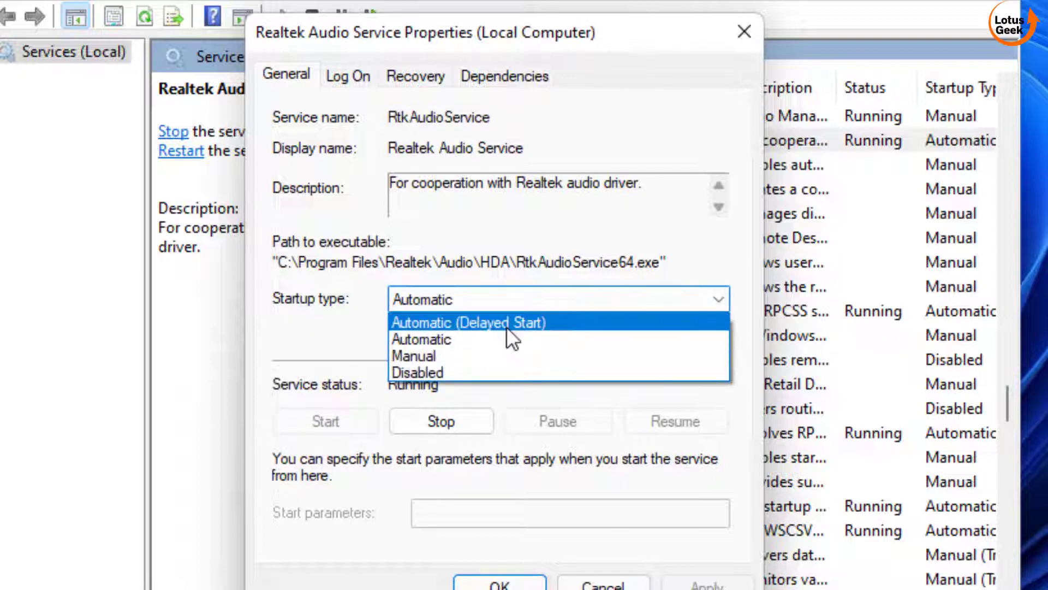
{"action": "left_click", "coordinate": [418, 339]}
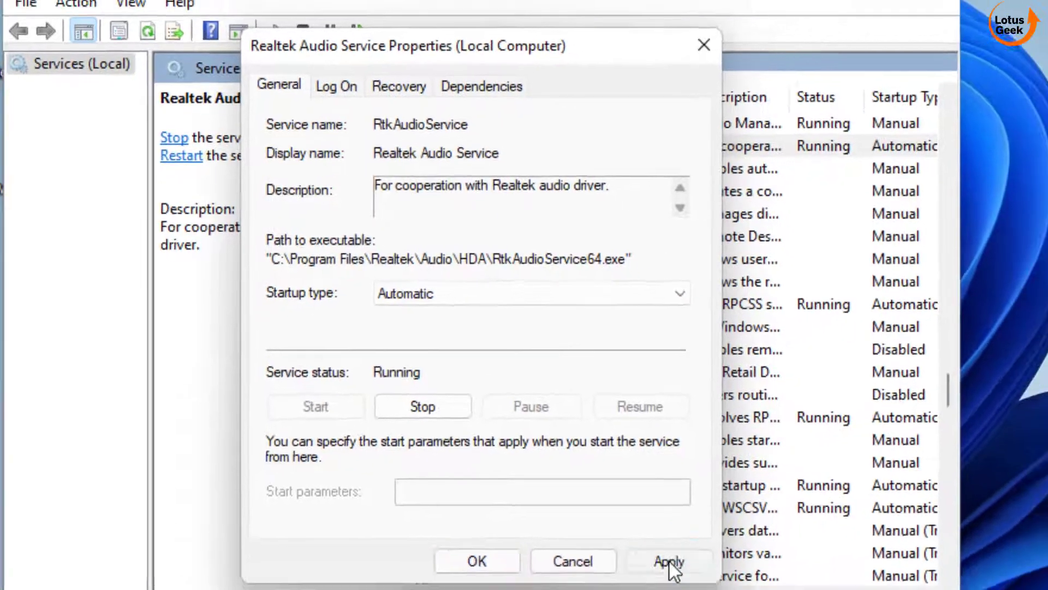
{"action": "left_click", "coordinate": [707, 583]}
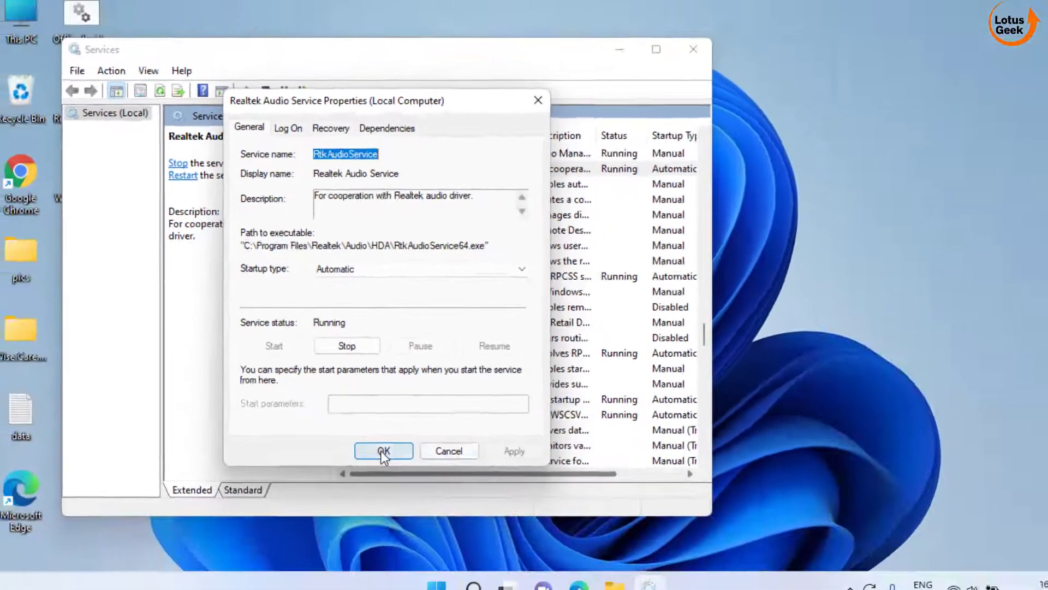
{"action": "left_click", "coordinate": [500, 583]}
{"action": "left_click", "coordinate": [666, 59]}
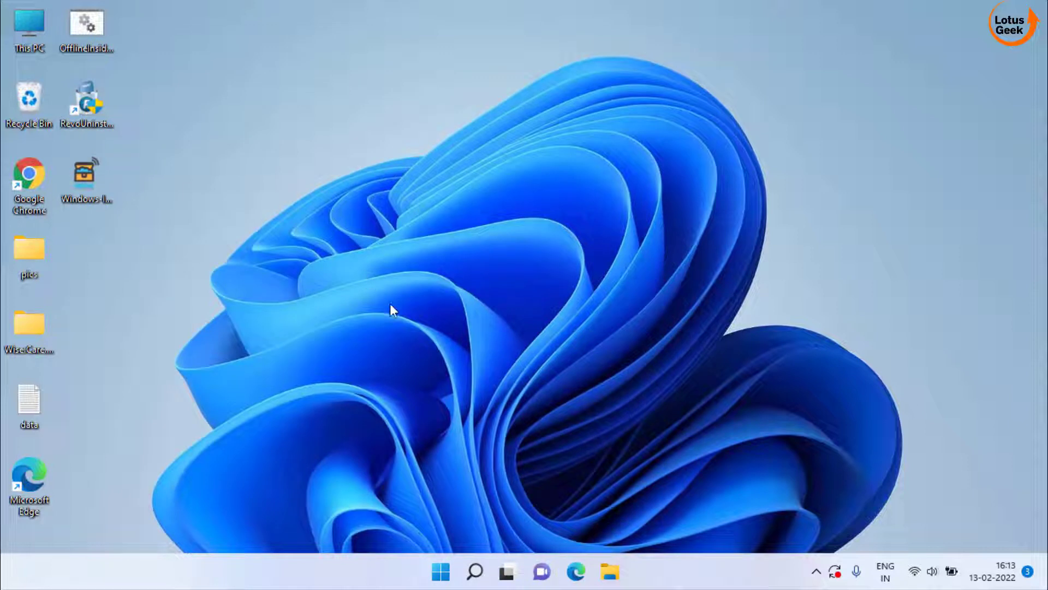
Step: Search for and open Control Panel, then set View by to Large icons
{"action": "key", "text": "super"}
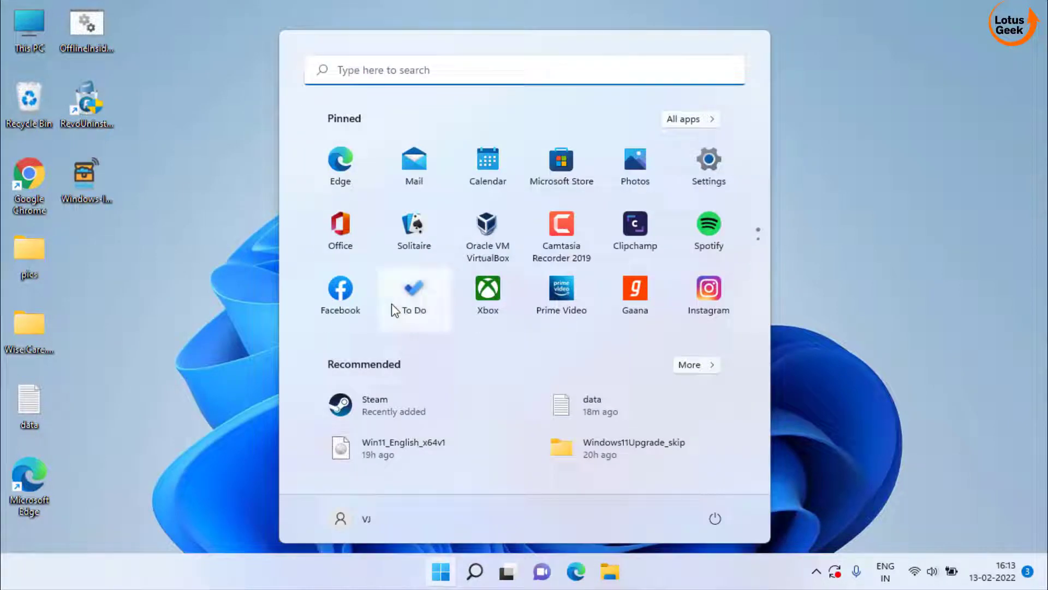
{"action": "type", "text": "control"}
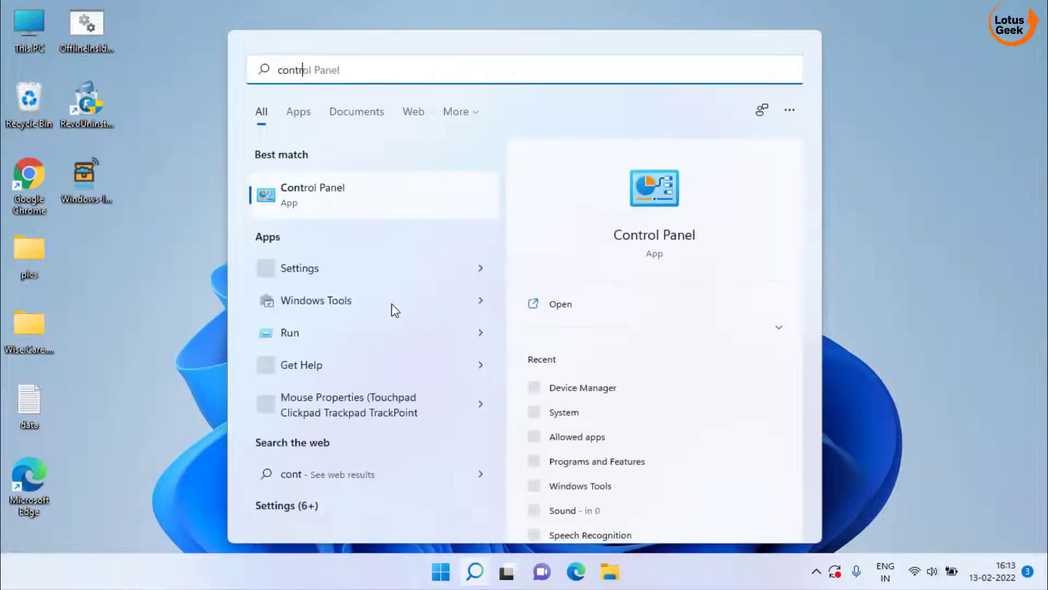
{"action": "left_click", "coordinate": [661, 229]}
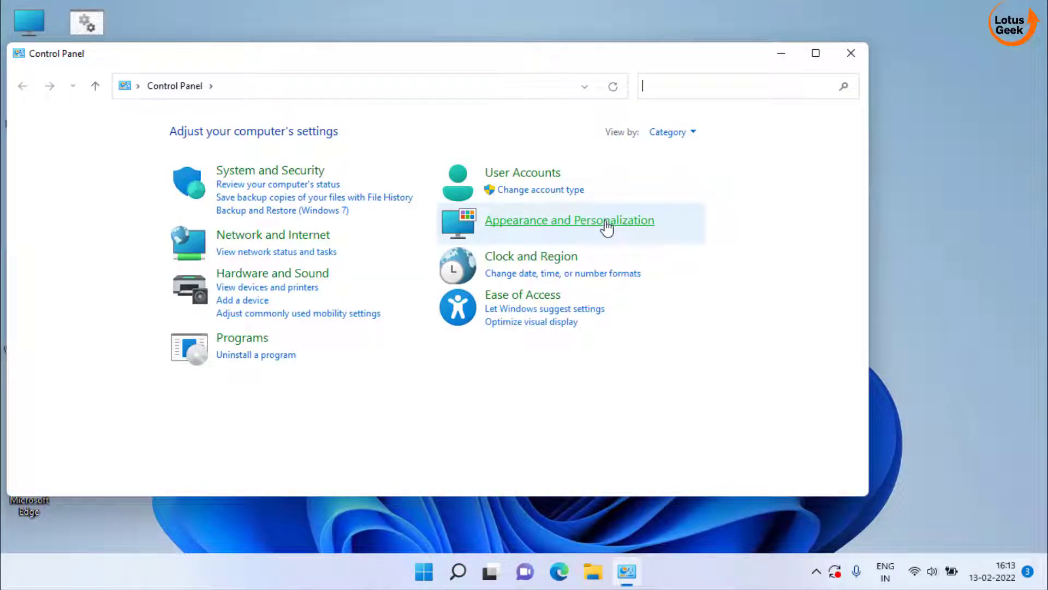
{"action": "left_click", "coordinate": [692, 133]}
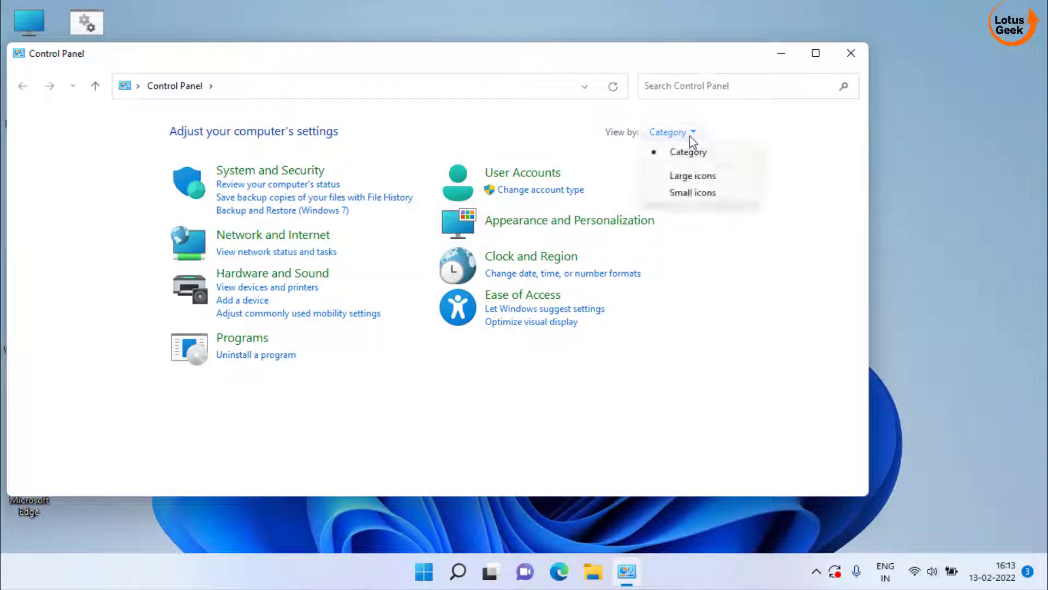
{"action": "left_click", "coordinate": [689, 175]}
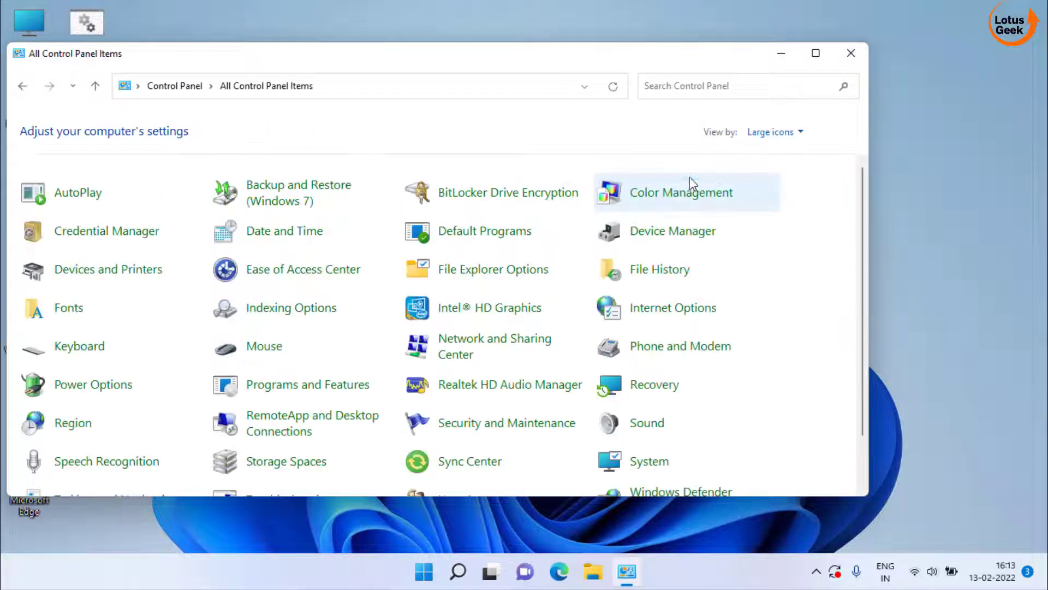
Step: Open Sound's Recording tab and the Microphone Array Properties, leaving the device enabled
{"action": "left_click", "coordinate": [653, 430]}
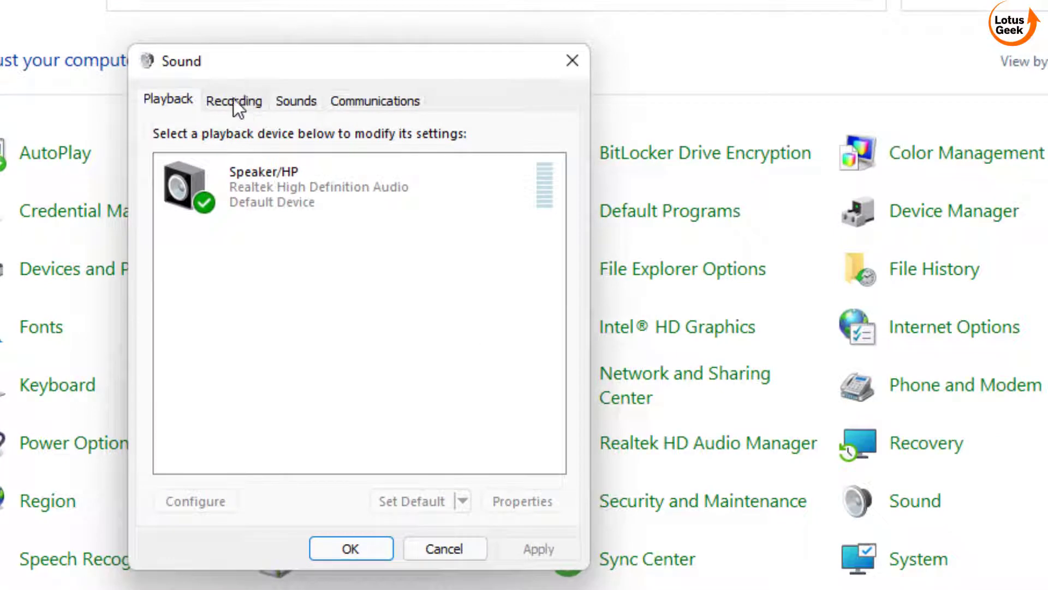
{"action": "left_click", "coordinate": [225, 101]}
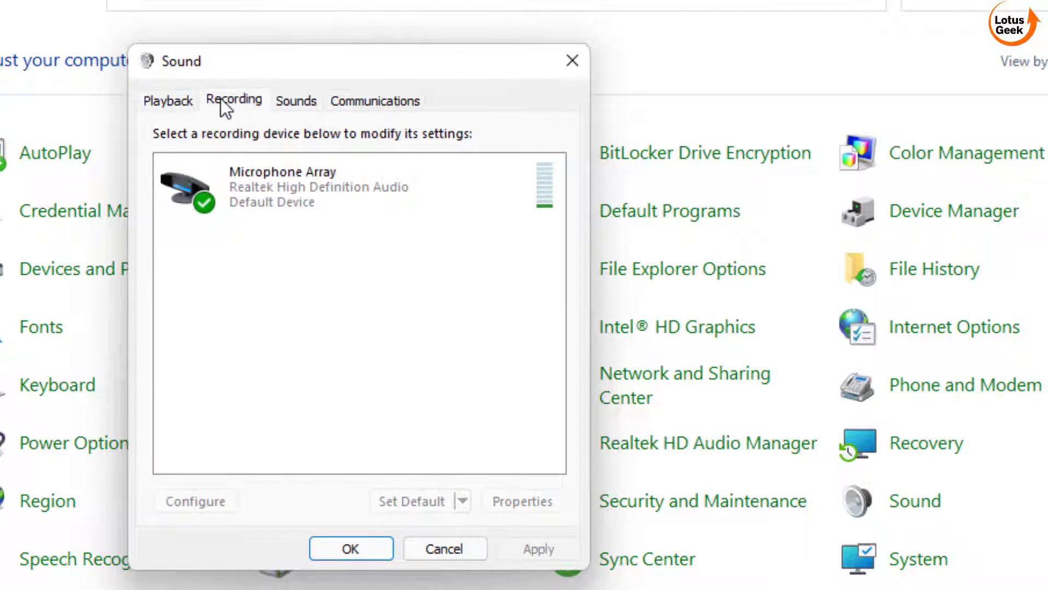
{"action": "left_click", "coordinate": [316, 189]}
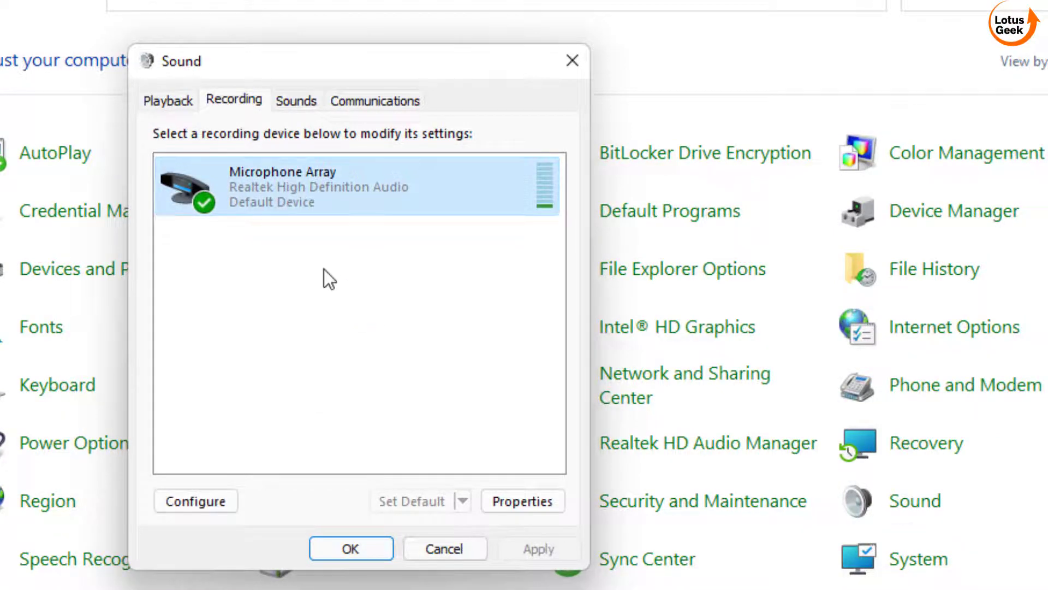
{"action": "right_click", "coordinate": [266, 190]}
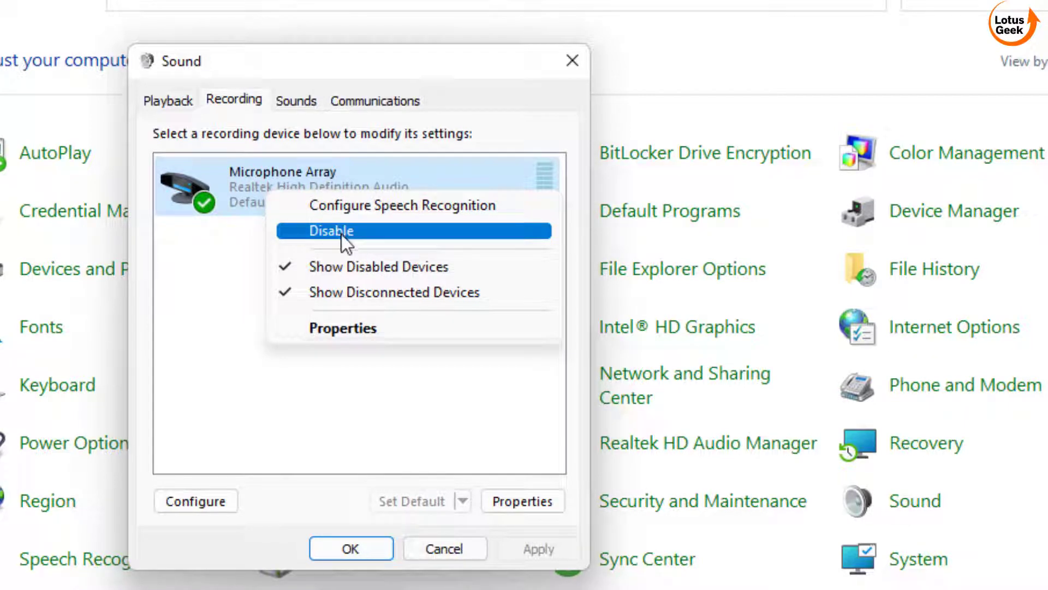
{"action": "left_click", "coordinate": [214, 280]}
{"action": "left_click", "coordinate": [319, 176]}
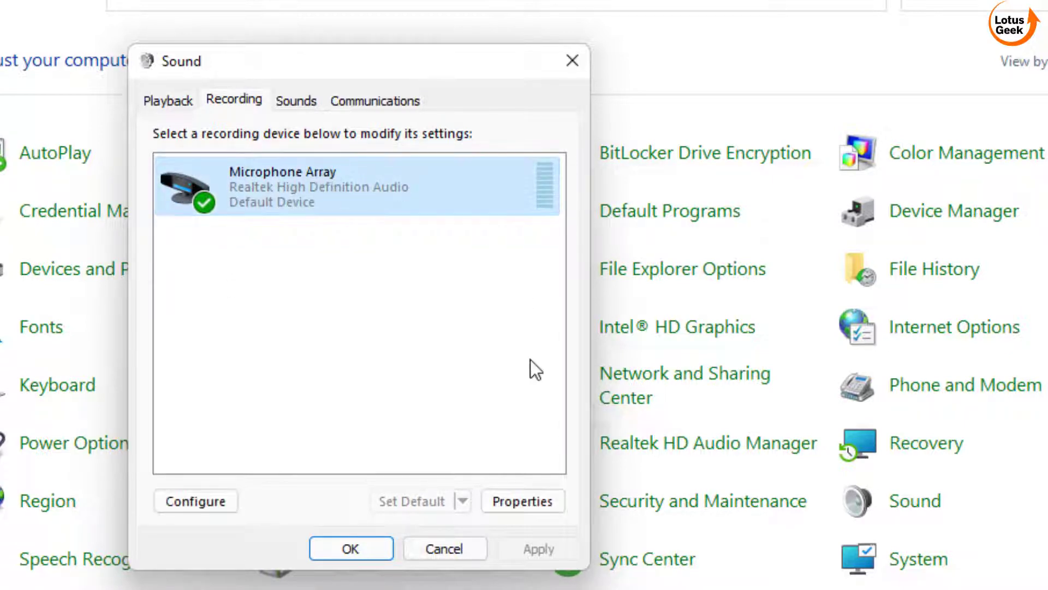
{"action": "left_click", "coordinate": [520, 501]}
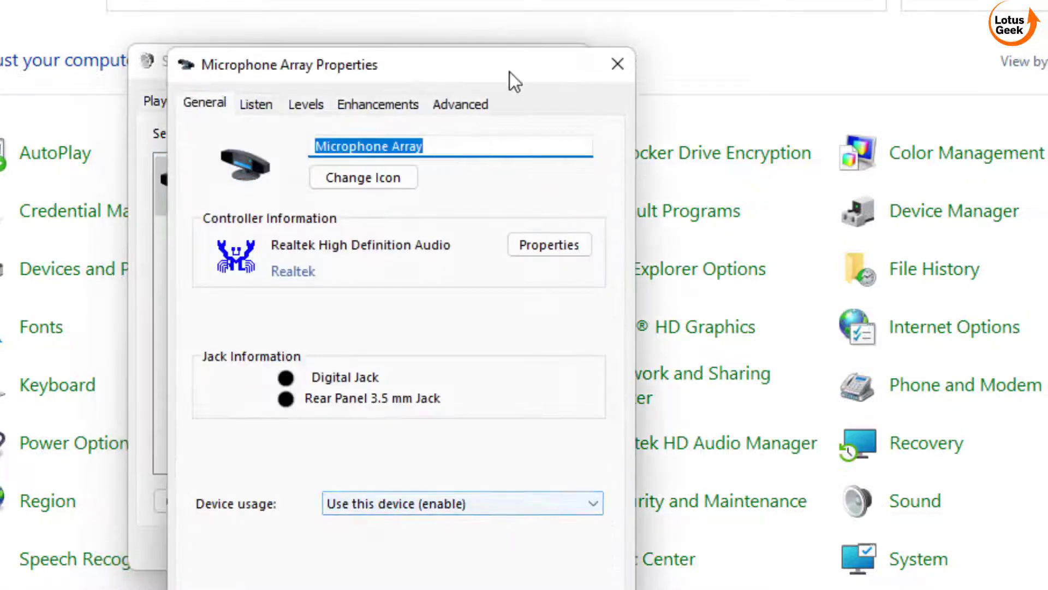
Step: On the Advanced tab, turn exclusive-mode control of the microphone on and back off
{"action": "left_click", "coordinate": [453, 102]}
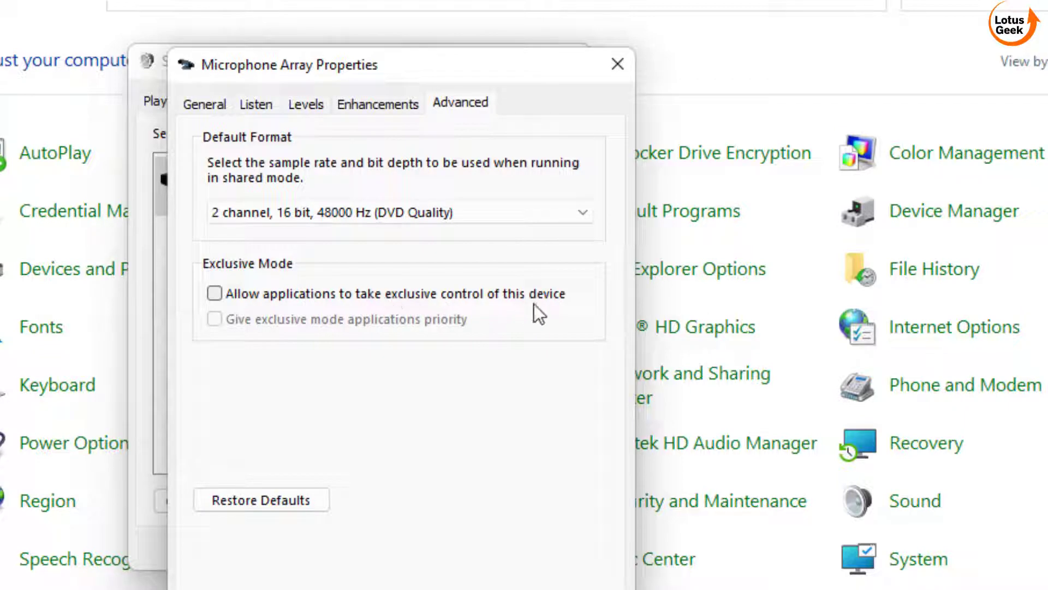
{"action": "left_click", "coordinate": [214, 293]}
{"action": "left_click", "coordinate": [218, 289]}
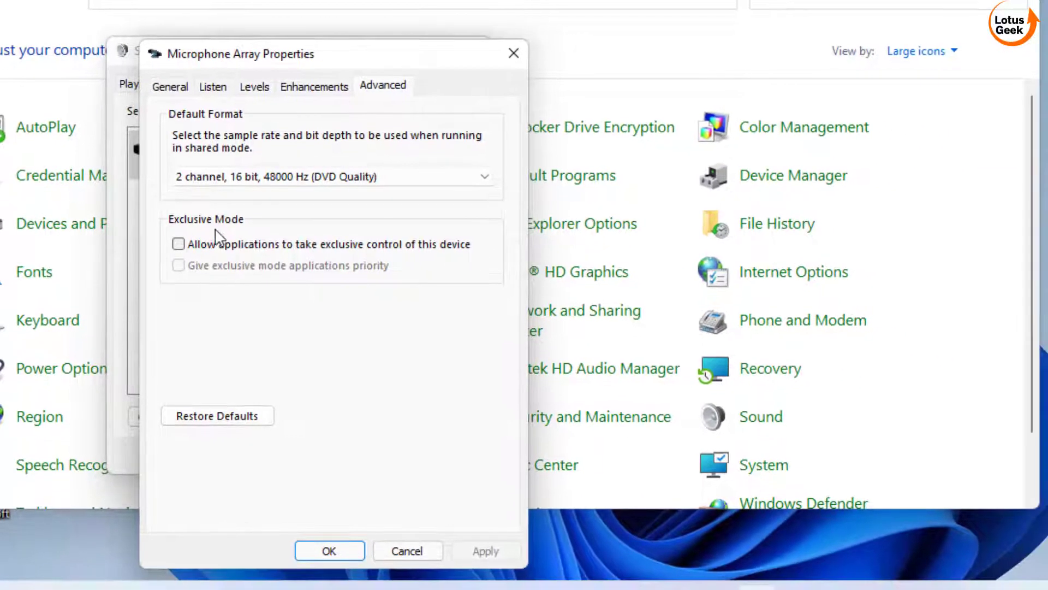
Step: Raise the Microphone Array level toward 88 and open the Realtek High Definition Audio controller properties
{"action": "left_click", "coordinate": [255, 85]}
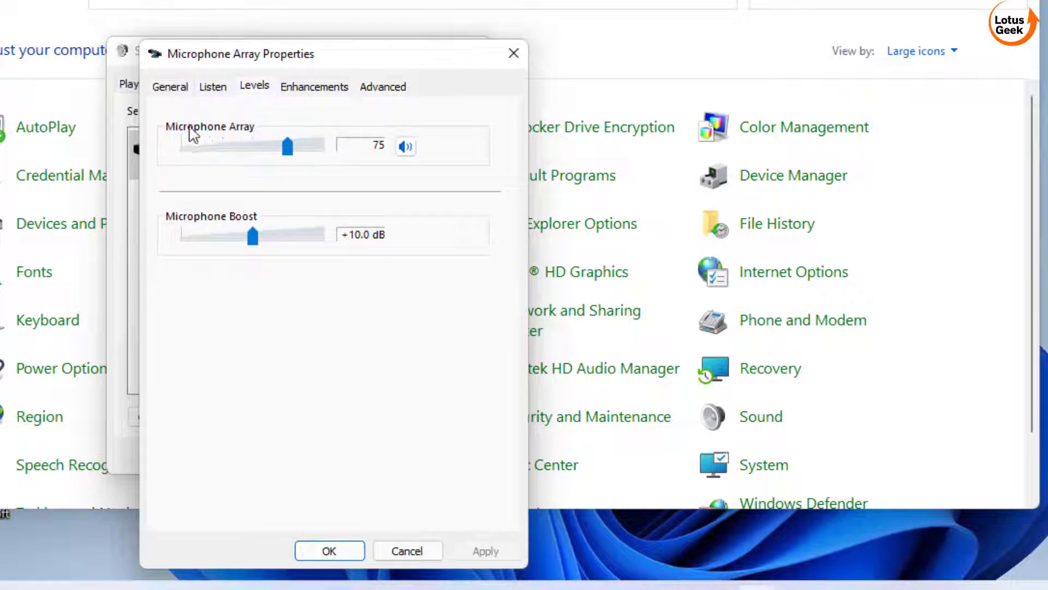
{"action": "mouse_move", "coordinate": [288, 156]}
{"action": "left_mouse_down"}
{"action": "mouse_move", "coordinate": [326, 157]}
{"action": "mouse_move", "coordinate": [288, 159]}
{"action": "left_mouse_up"}
{"action": "left_click", "coordinate": [171, 87]}
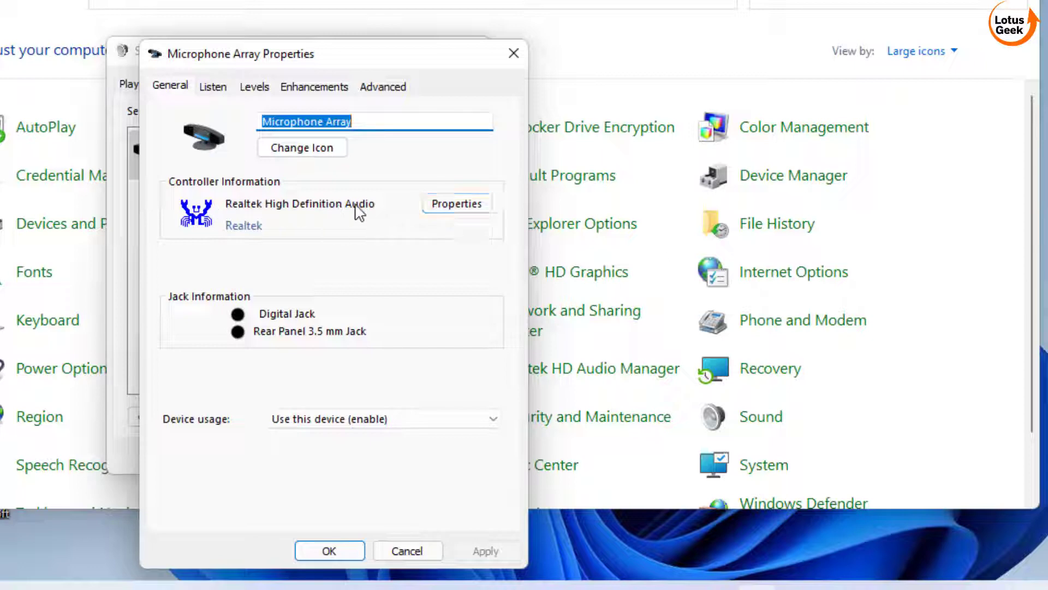
{"action": "left_click", "coordinate": [455, 203]}
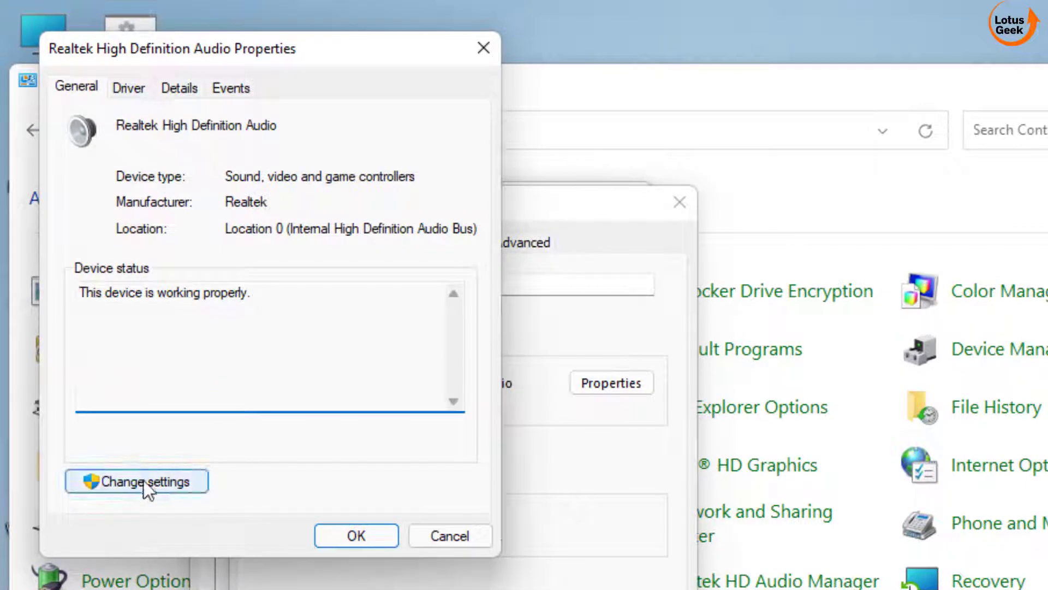
Step: Start a driver update for Realtek High Definition Audio (driver 6.0.8988.1) from its Driver tab
{"action": "left_click", "coordinate": [144, 480]}
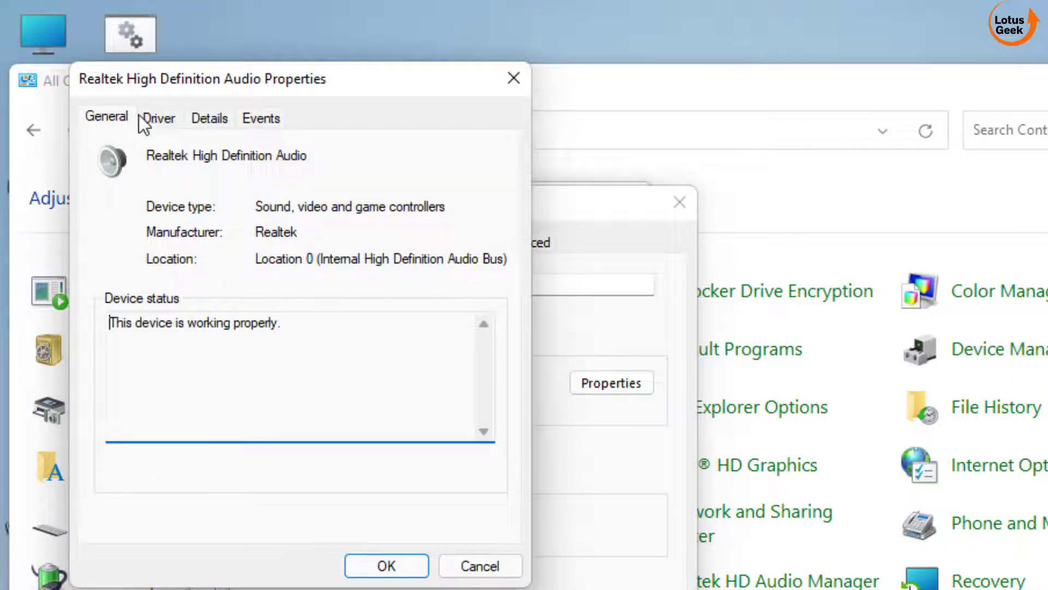
{"action": "left_click", "coordinate": [156, 120]}
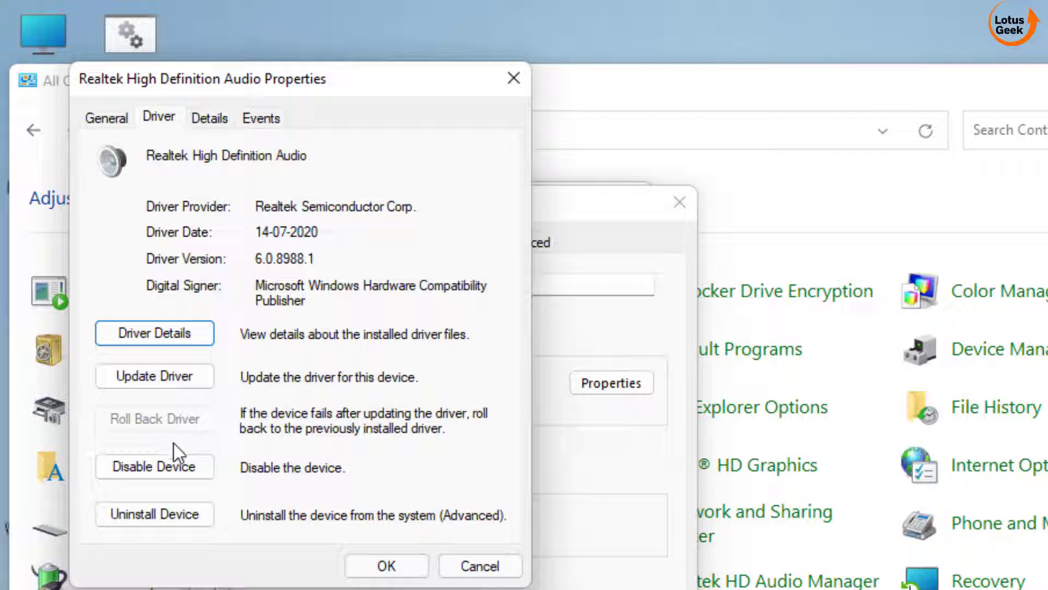
{"action": "left_click", "coordinate": [168, 376]}
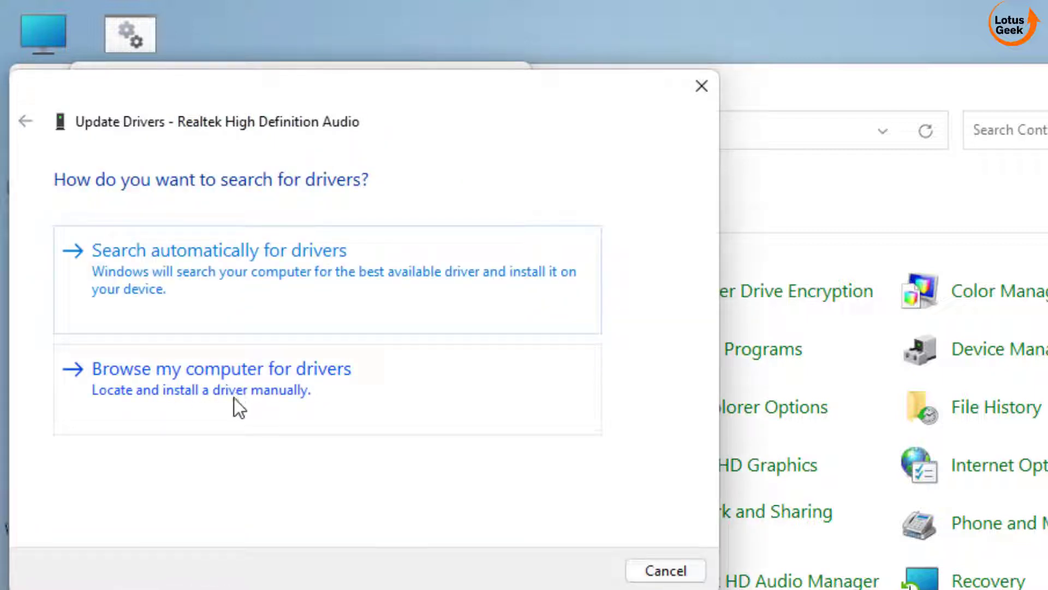
Step: Reinstall Realtek High Definition Audio from the local compatible driver list, not the generic High Definition Audio Device
{"action": "left_click", "coordinate": [214, 398]}
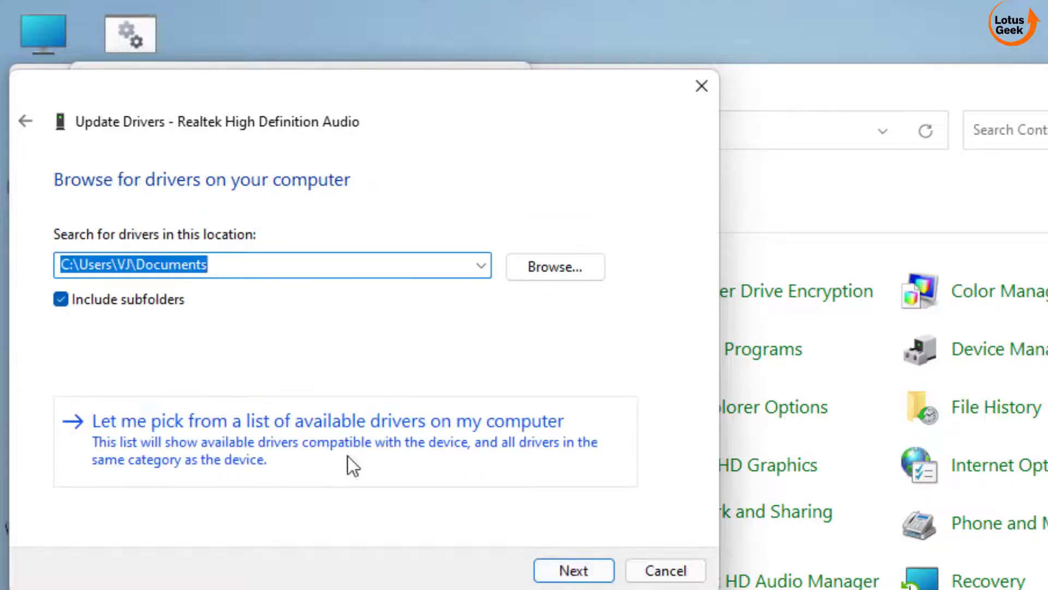
{"action": "left_click", "coordinate": [323, 448]}
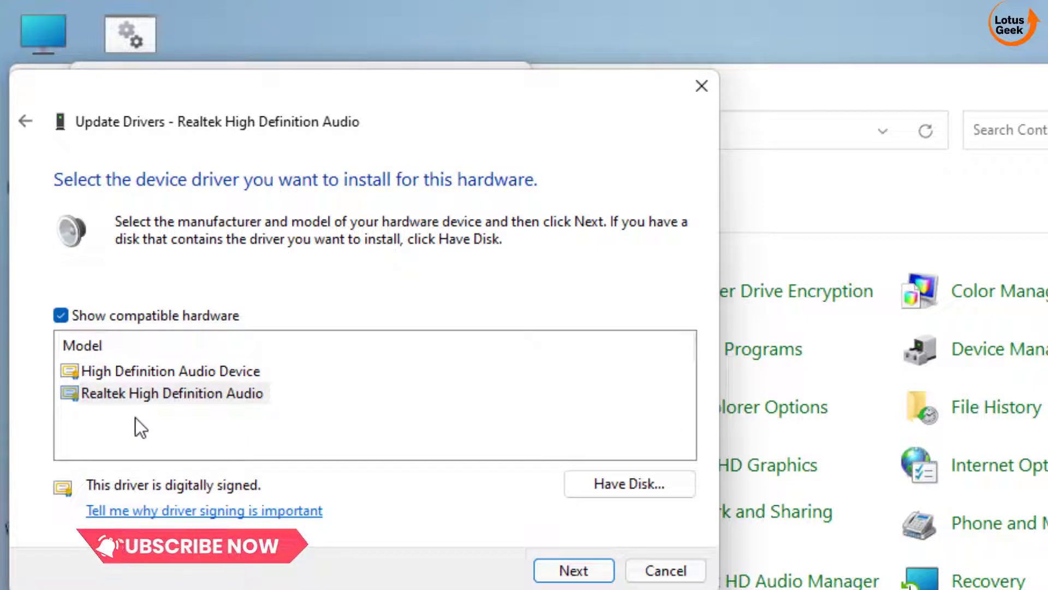
{"action": "left_click", "coordinate": [206, 371]}
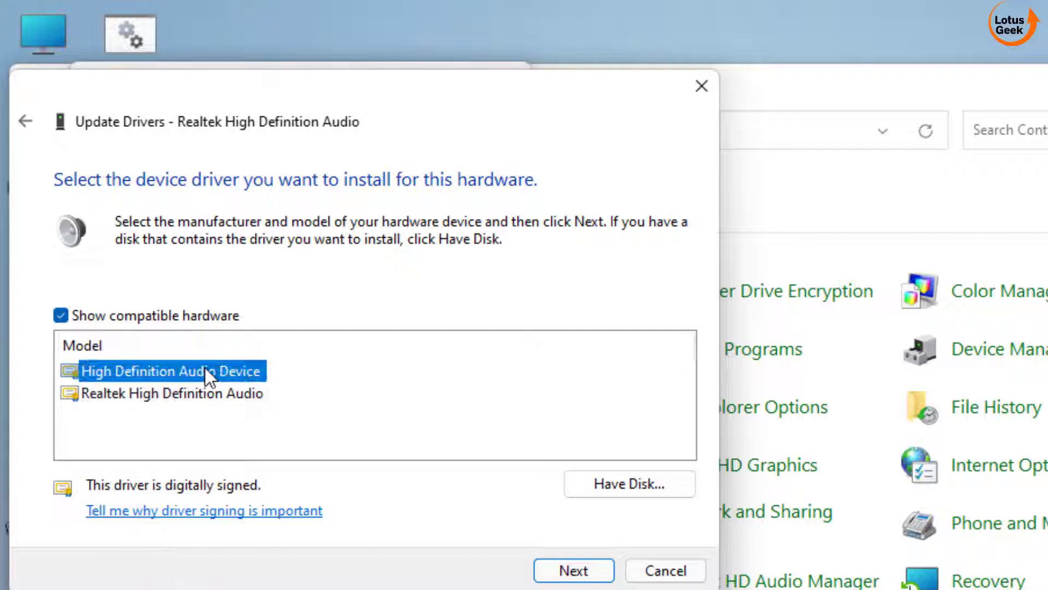
{"action": "left_click", "coordinate": [168, 391]}
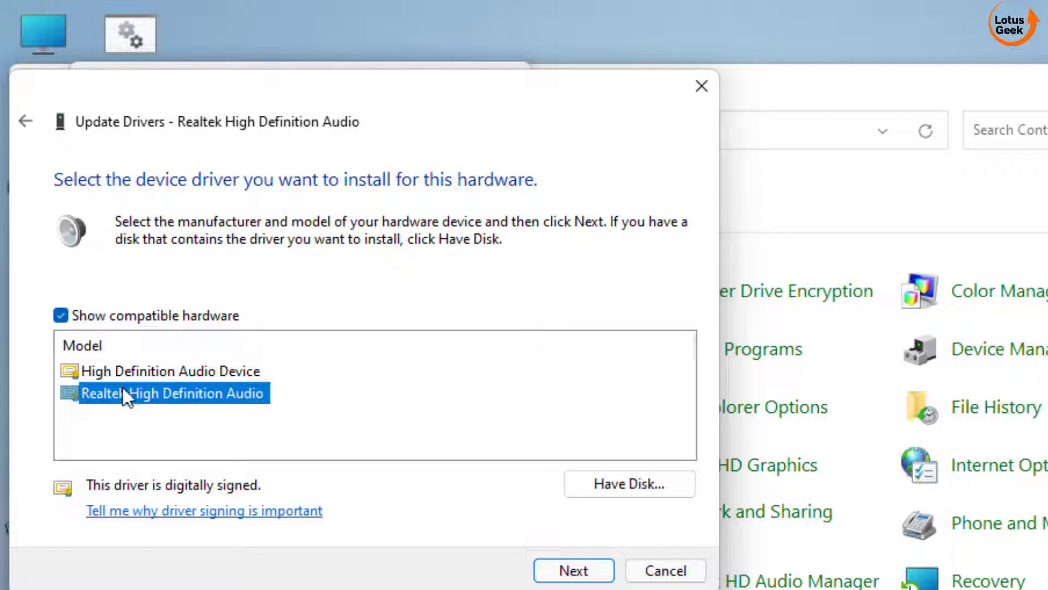
{"action": "left_click", "coordinate": [574, 569]}
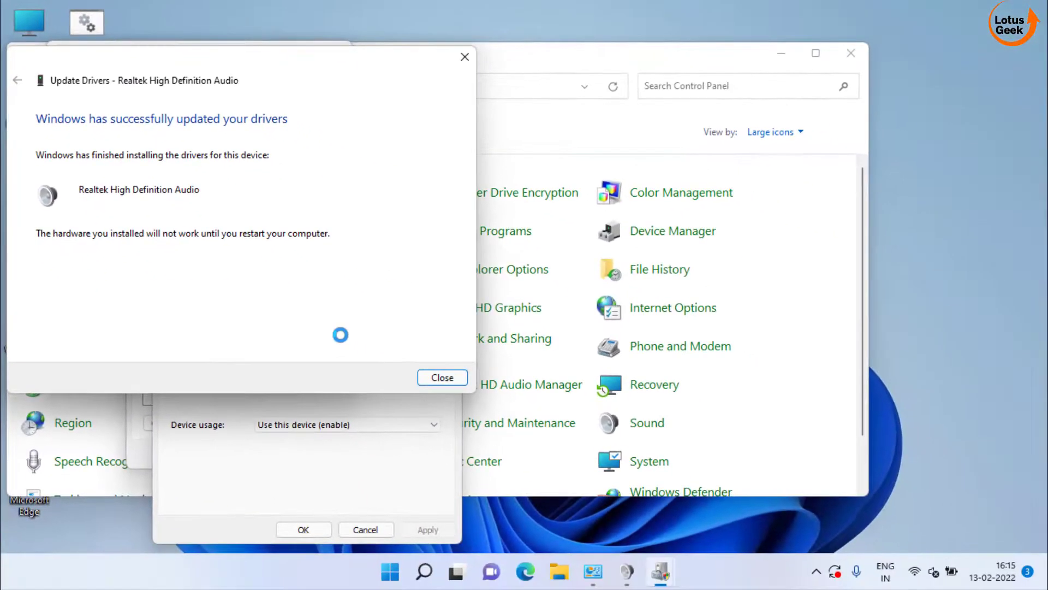
Step: Decline the restart and close the Realtek and Microphone Array properties, Sound, and Control Panel
{"action": "left_click", "coordinate": [583, 498]}
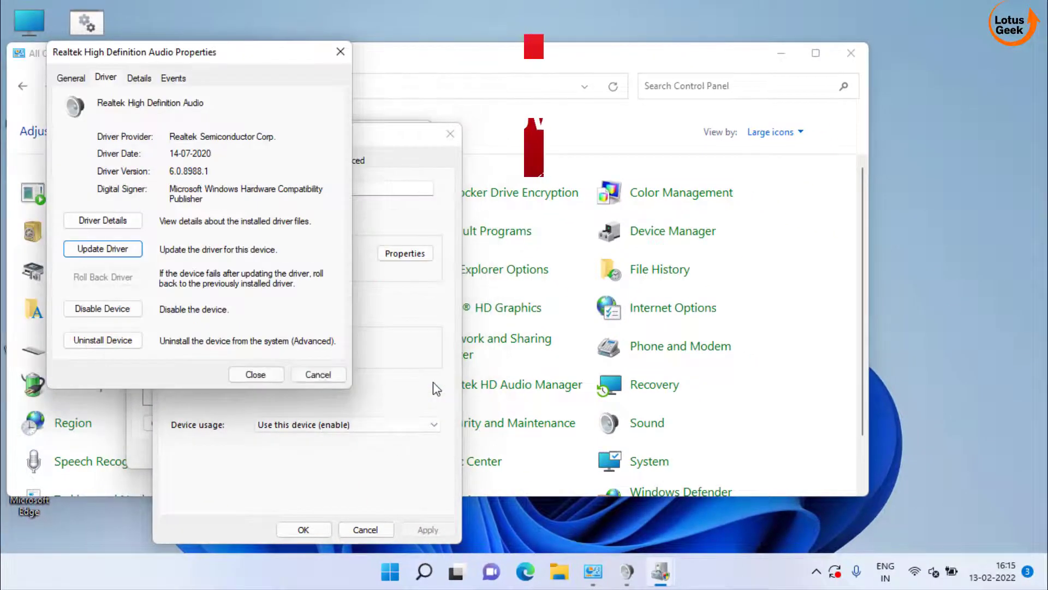
{"action": "left_click", "coordinate": [261, 375]}
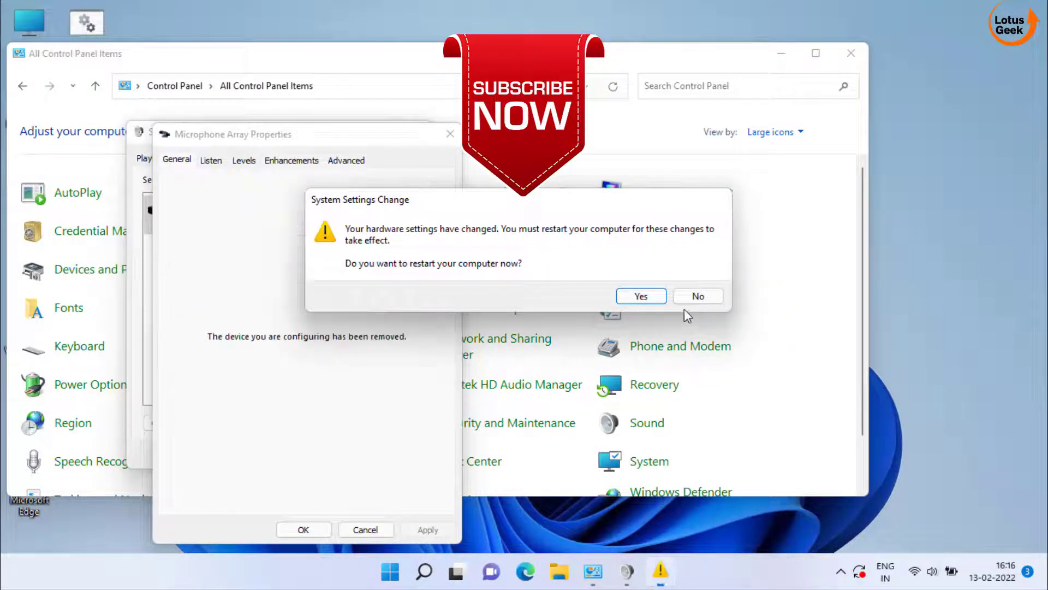
{"action": "left_click", "coordinate": [698, 298]}
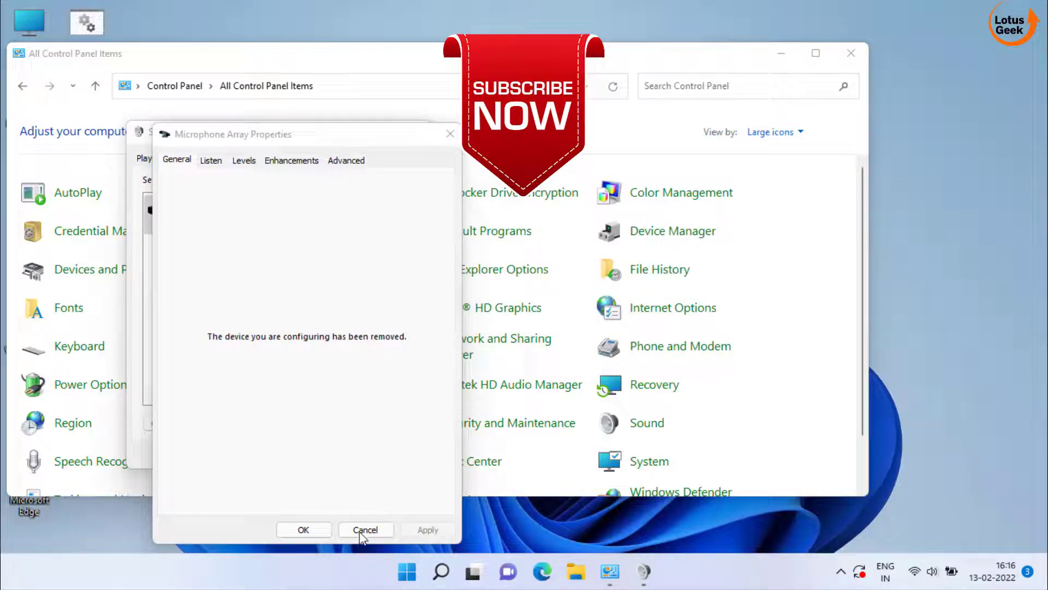
{"action": "left_click", "coordinate": [302, 530]}
{"action": "left_click", "coordinate": [416, 134]}
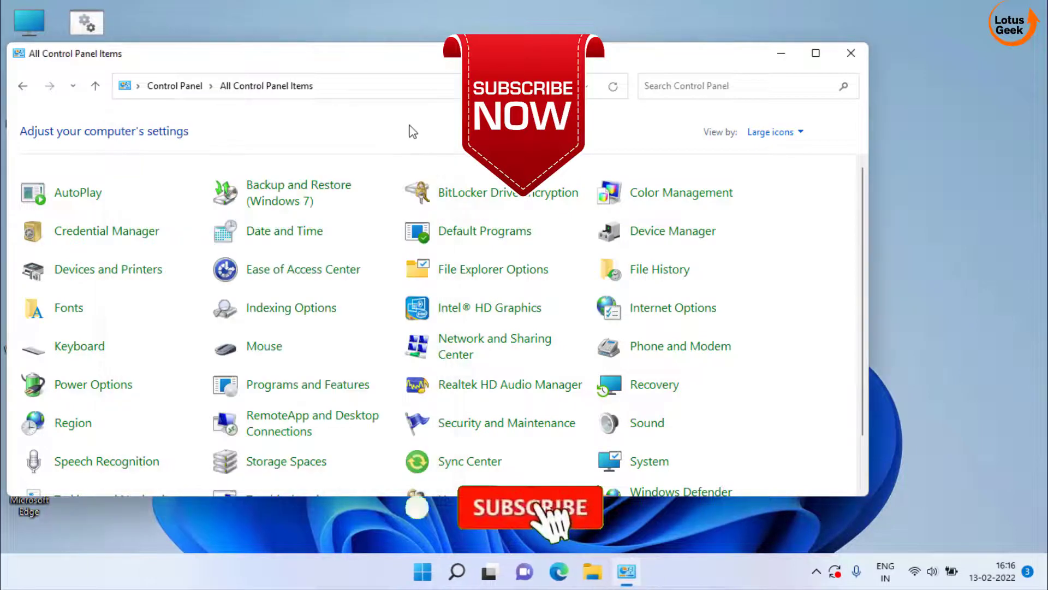
{"action": "left_click", "coordinate": [851, 52]}
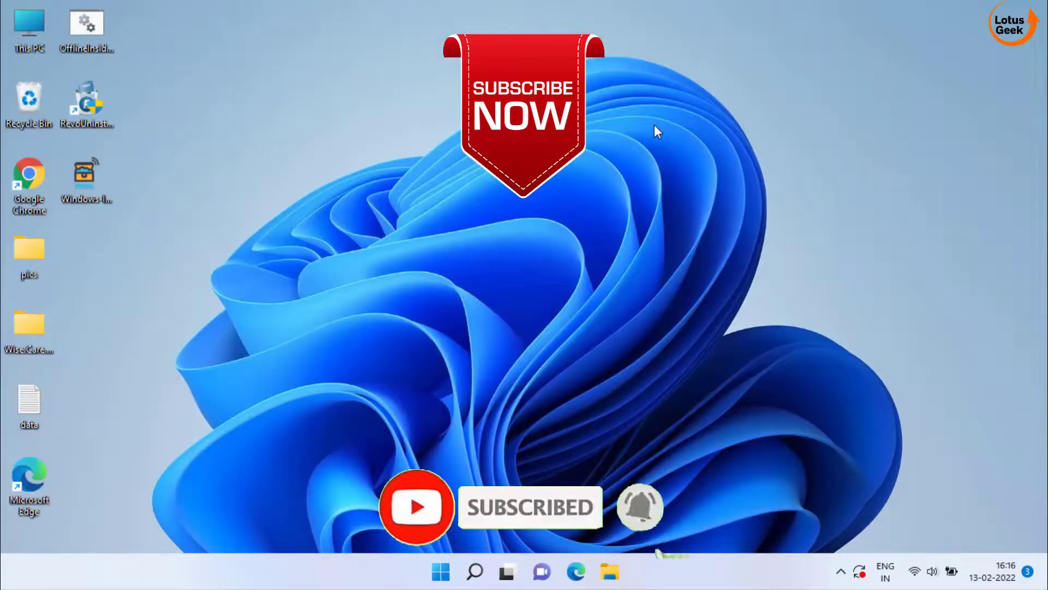